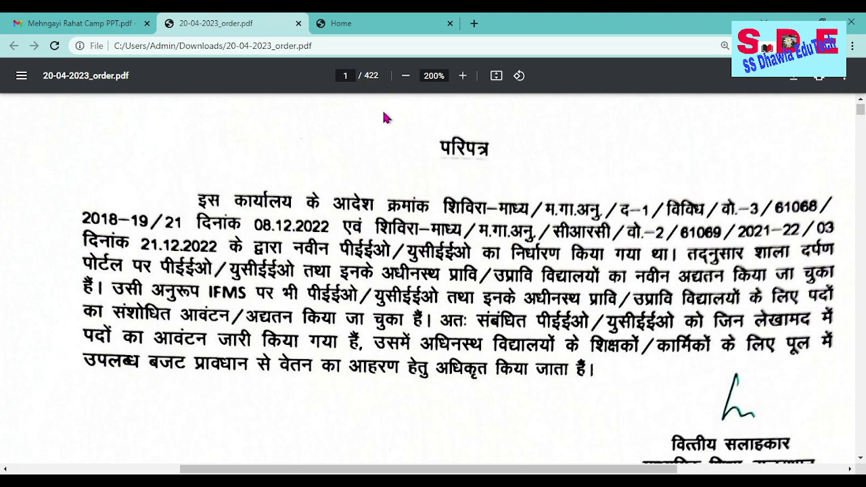
Examine the circular and the allotment table on page 2 of 20-04-2023_order.pdf at 125% zoom
{"action": "scroll", "coordinate": [387, 109], "scroll_direction": "down", "scroll_amount": 7}
{"action": "scroll", "coordinate": [399, 237], "scroll_direction": "down", "scroll_amount": 10}
{"action": "scroll", "coordinate": [384, 229], "scroll_direction": "down", "scroll_amount": 5}
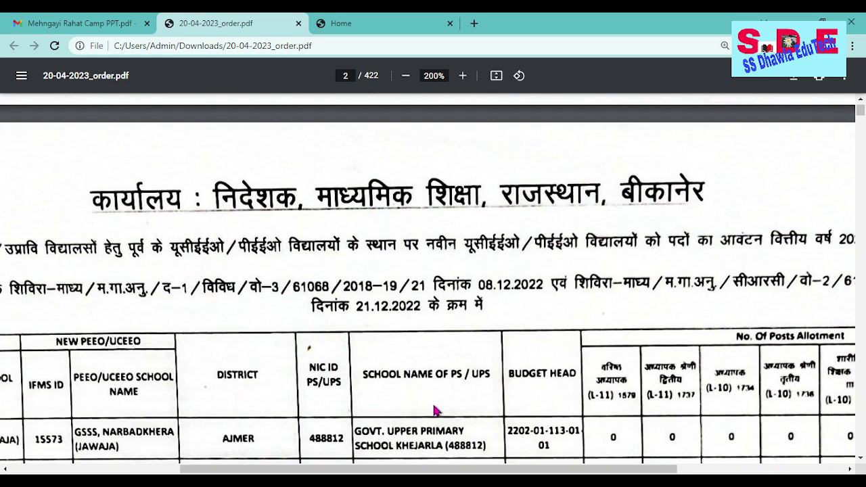
{"action": "left_click_drag", "start_coordinate": [416, 468], "coordinate": [310, 460]}
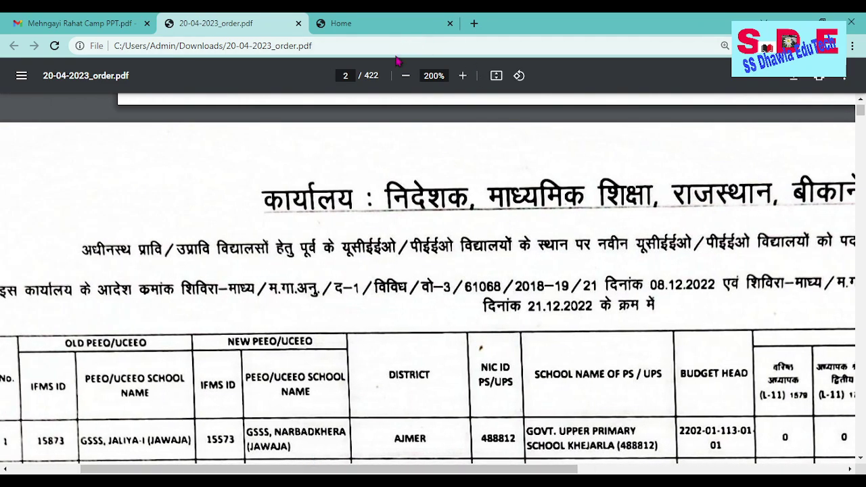
{"action": "left_click", "coordinate": [405, 76]}
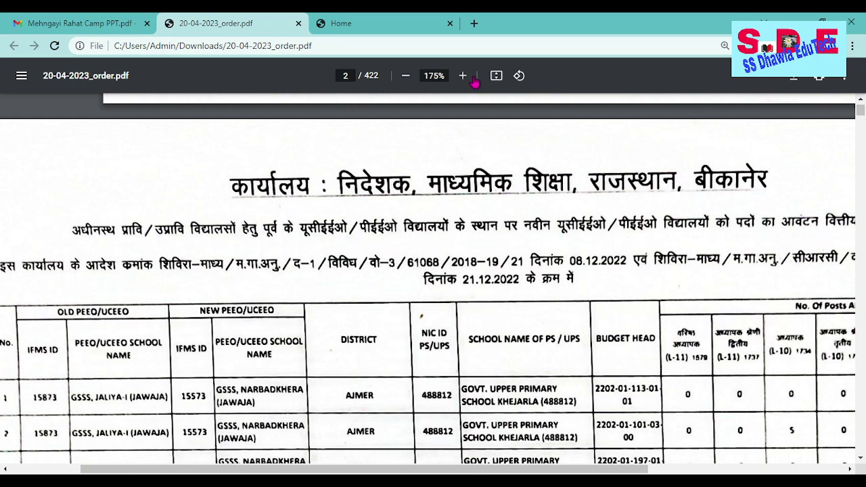
{"action": "left_click", "coordinate": [406, 76]}
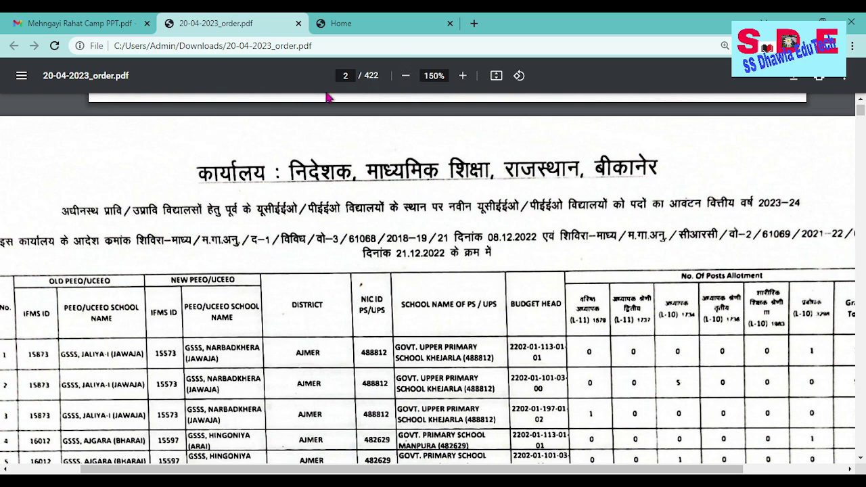
{"action": "left_click", "coordinate": [405, 76]}
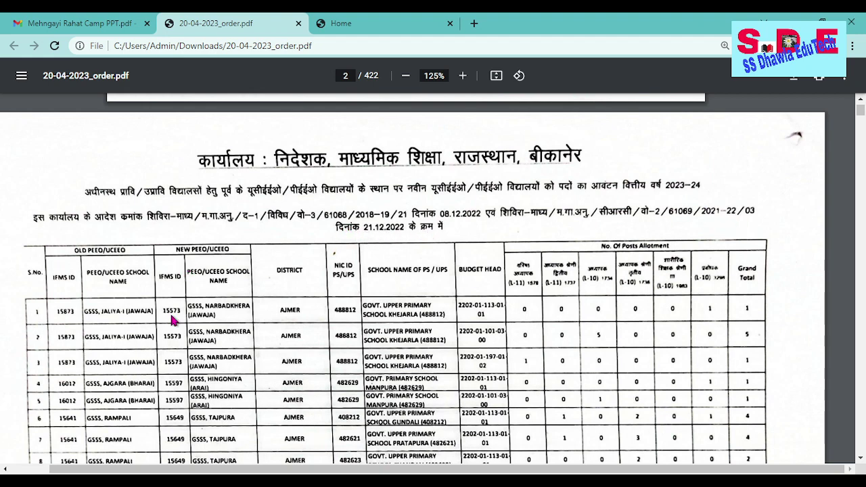
Examine the old and new PEEO/UCEEO IDs, budget heads and post allotments in the page 2 table at 200% zoom
{"action": "left_click", "coordinate": [463, 75]}
{"action": "left_click", "coordinate": [463, 75]}
{"action": "left_click", "coordinate": [463, 75]}
{"action": "scroll", "coordinate": [343, 350], "scroll_direction": "down", "scroll_amount": 3}
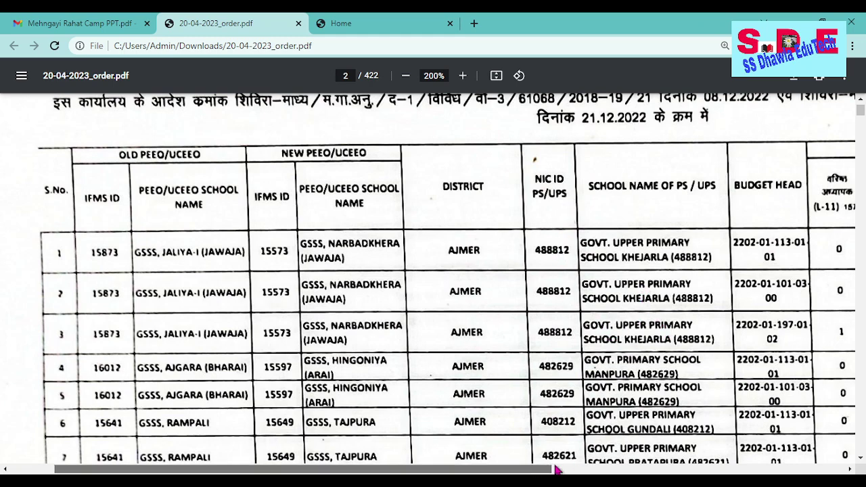
{"action": "left_click_drag", "start_coordinate": [538, 469], "coordinate": [670, 466]}
{"action": "scroll", "coordinate": [670, 466], "scroll_direction": "right", "scroll_amount": 3}
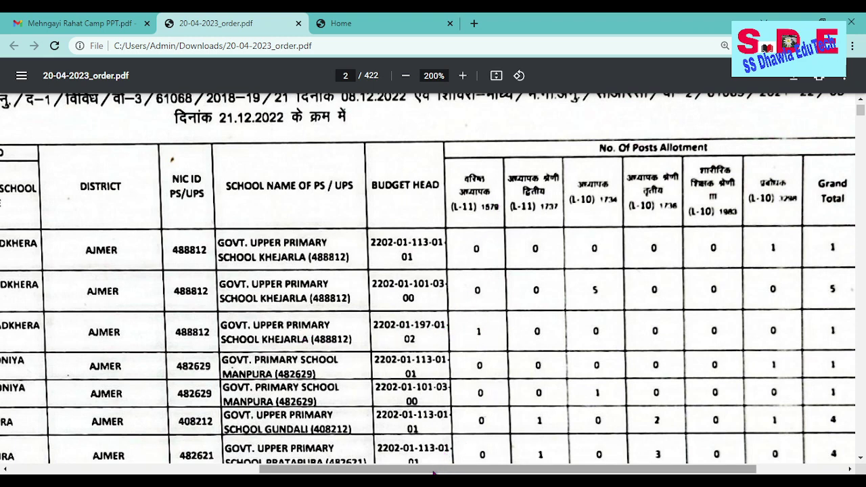
{"action": "left_click_drag", "start_coordinate": [433, 472], "coordinate": [215, 459]}
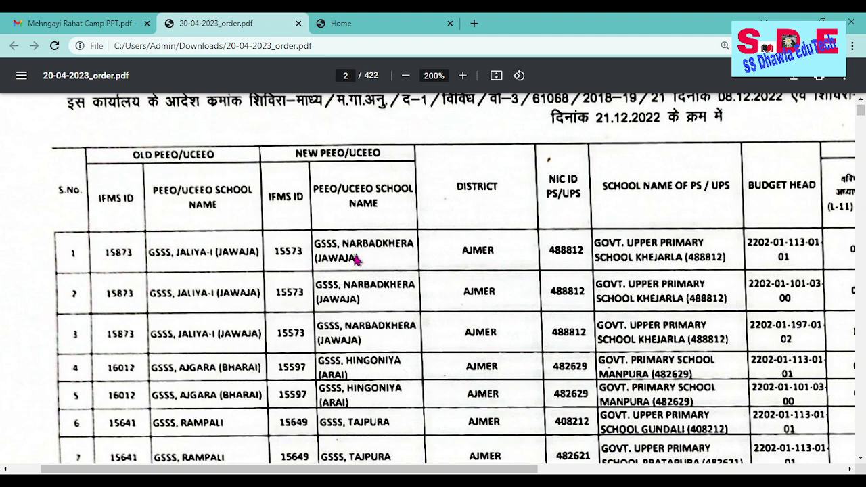
Switch to the IFMS website and open the Other Department Post Details report for centralized distribution
{"action": "left_click", "coordinate": [346, 20]}
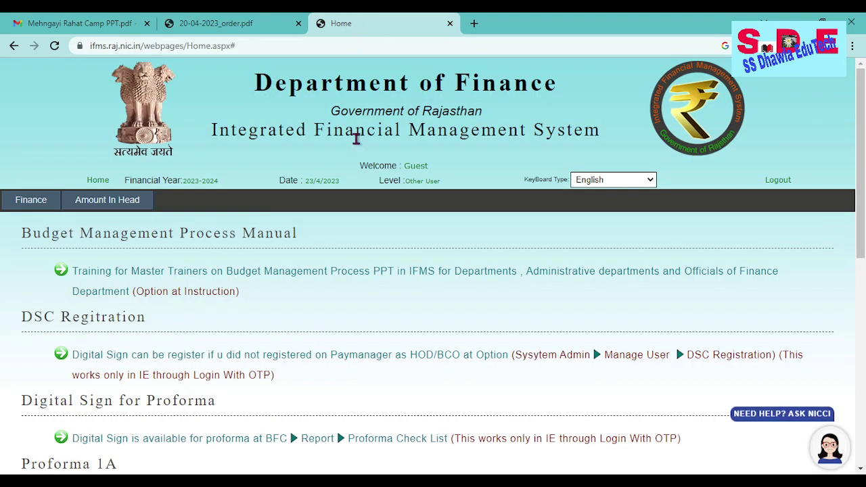
{"action": "mouse_move", "coordinate": [35, 202]}
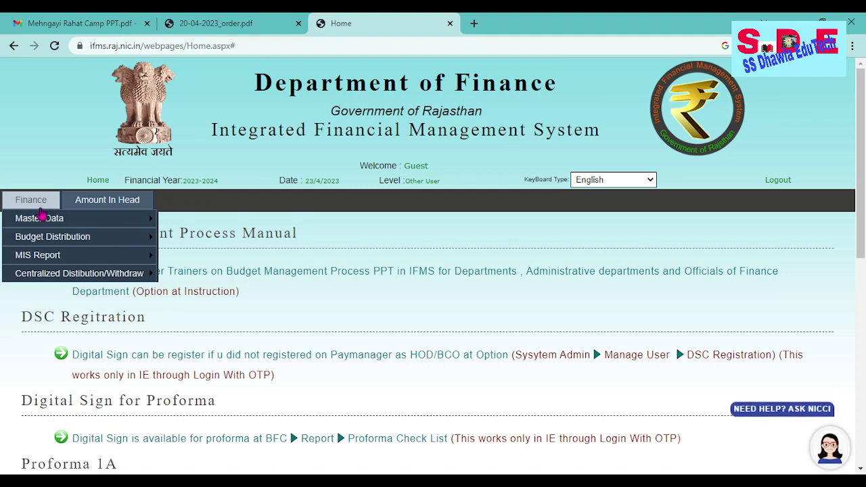
{"action": "mouse_move", "coordinate": [47, 279]}
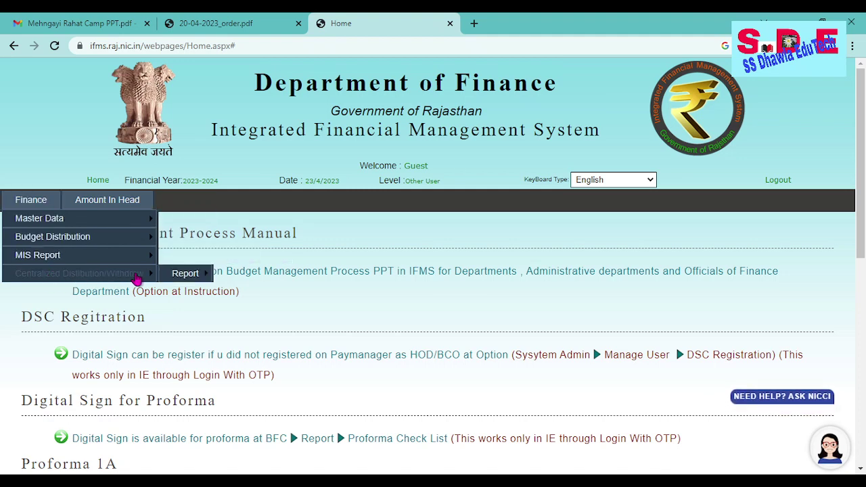
{"action": "mouse_move", "coordinate": [171, 283]}
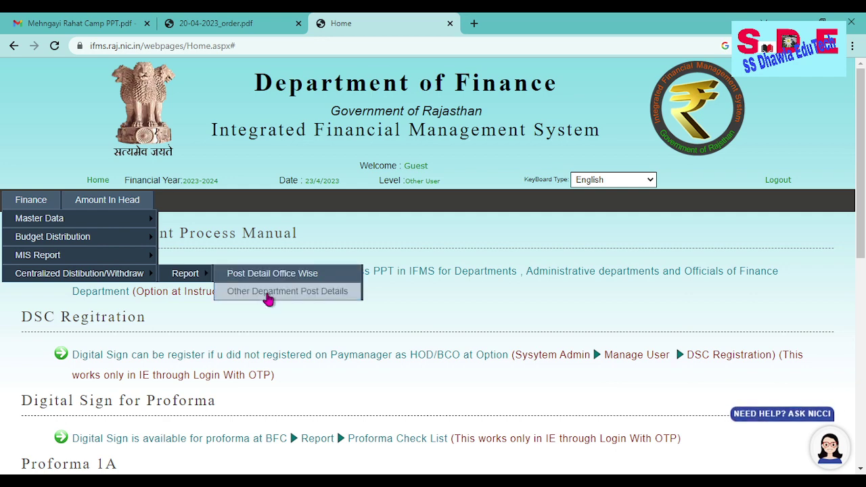
{"action": "left_click", "coordinate": [269, 299]}
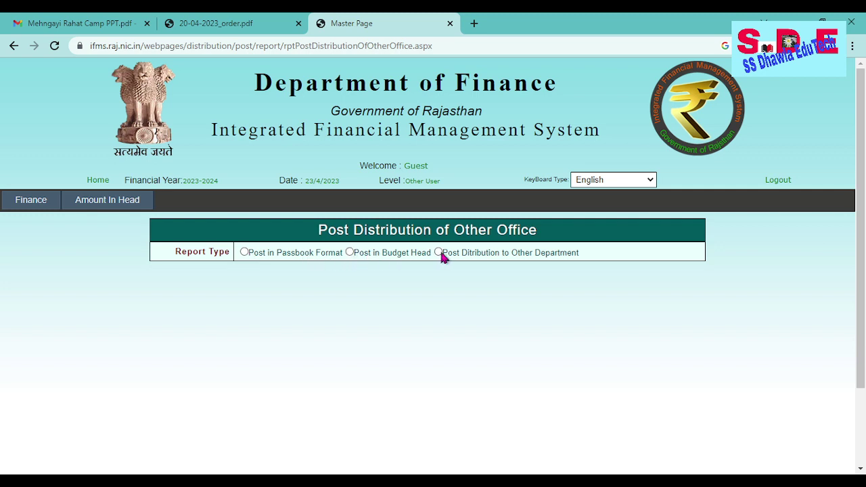
Set the report to Post in Passbook Format, financial year 2023-2024, and the first row's old office ID 15873 from the order
{"action": "left_click", "coordinate": [245, 252]}
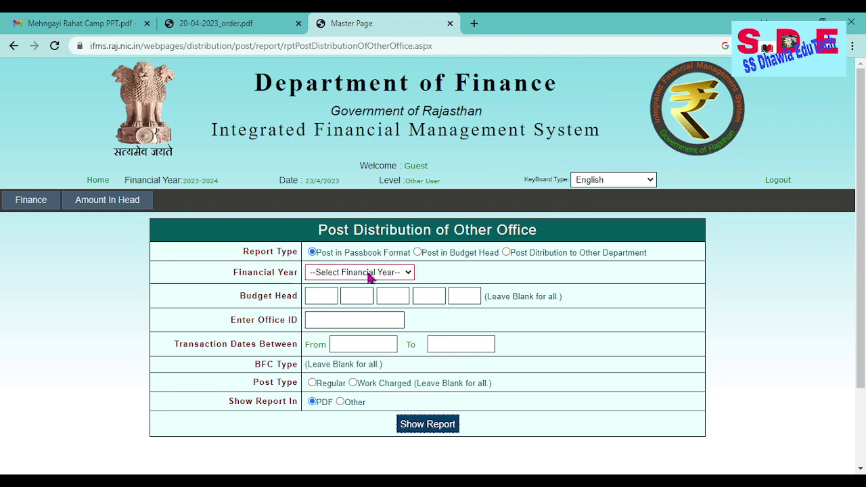
{"action": "left_click", "coordinate": [354, 329]}
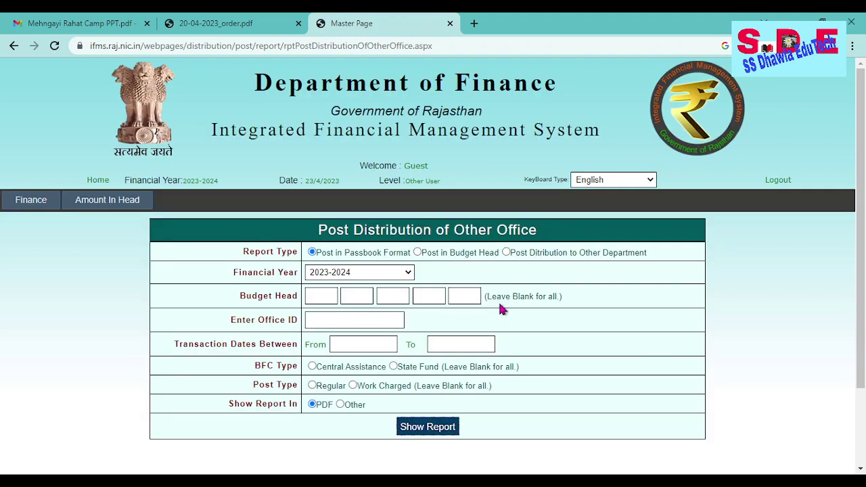
{"action": "left_click", "coordinate": [334, 323]}
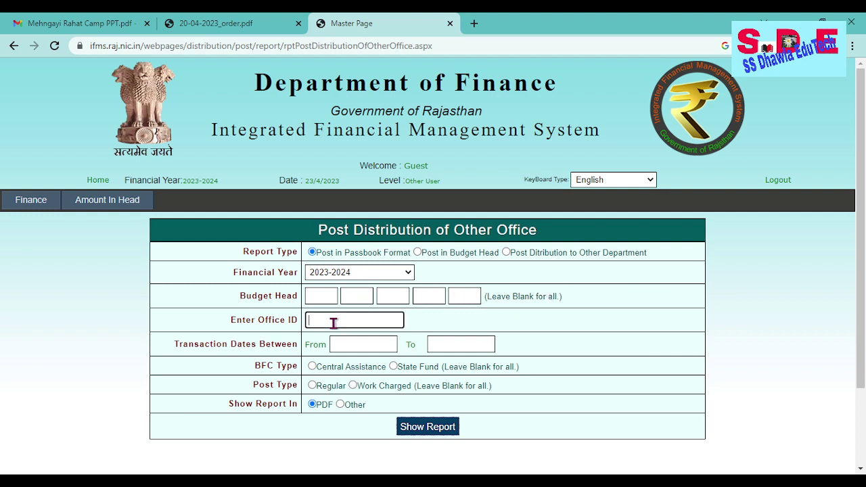
{"action": "left_click", "coordinate": [245, 22]}
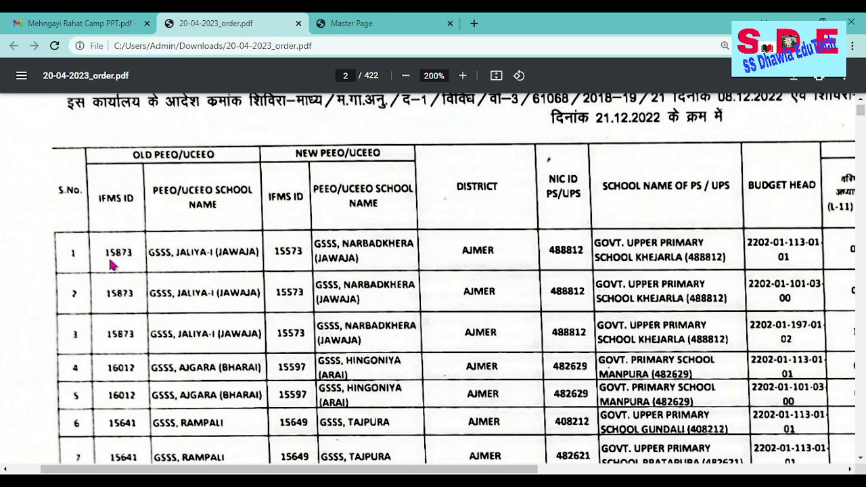
{"action": "left_click", "coordinate": [316, 21]}
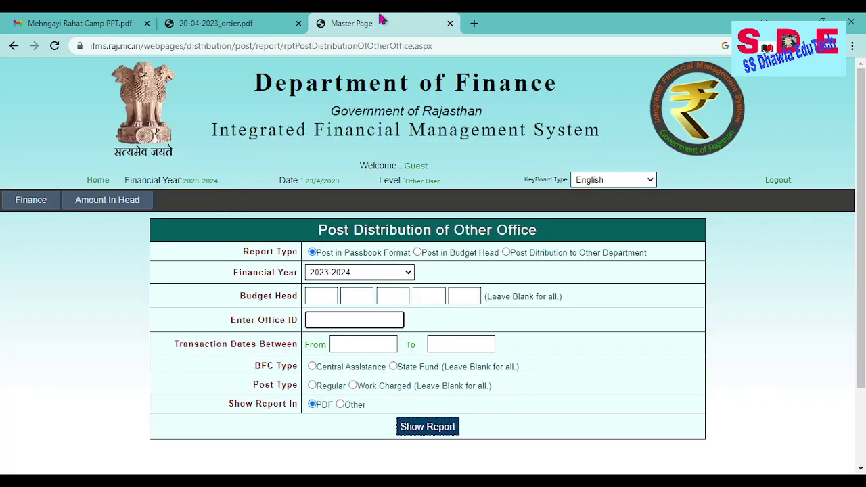
{"action": "left_click", "coordinate": [324, 317]}
{"action": "type", "text": "1587"}
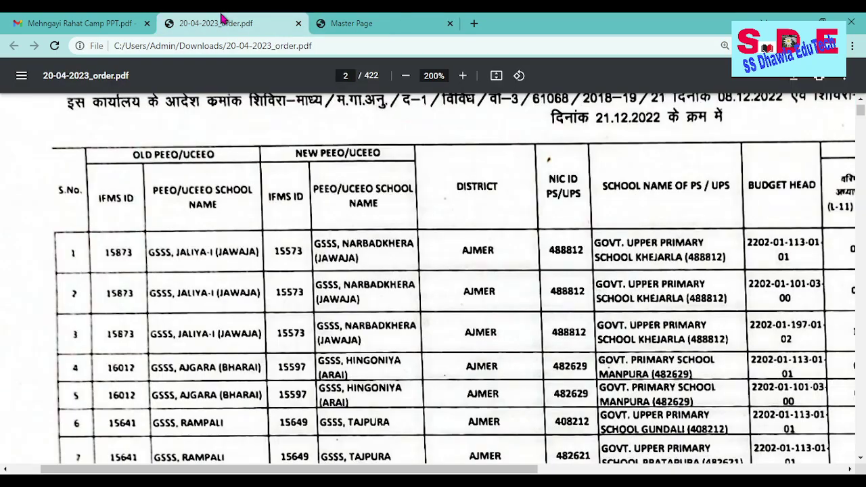
{"action": "left_click", "coordinate": [223, 20]}
{"action": "left_click", "coordinate": [376, 20]}
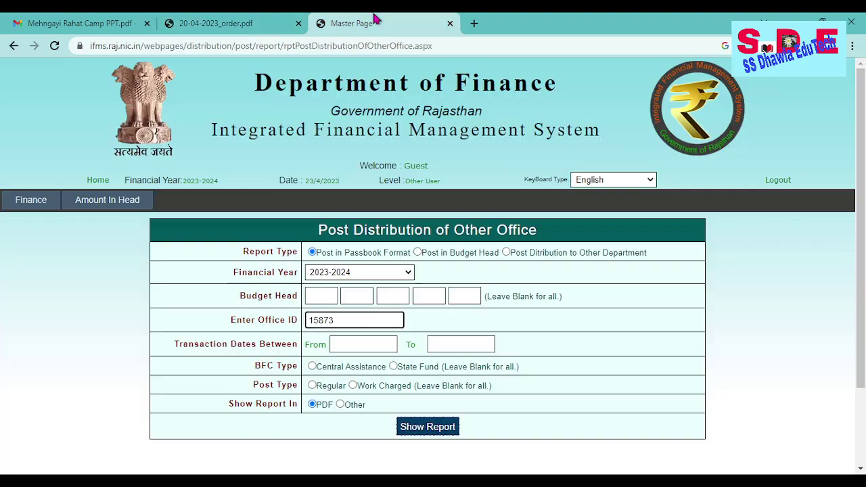
Set the transaction date range from 01/04/2023 to 23/04/2023
{"action": "left_click", "coordinate": [348, 345]}
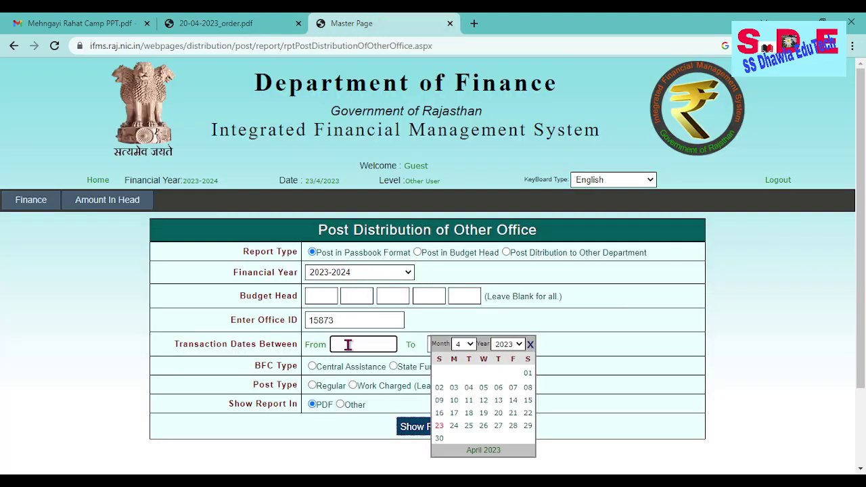
{"action": "left_click", "coordinate": [528, 373]}
{"action": "left_click", "coordinate": [455, 347]}
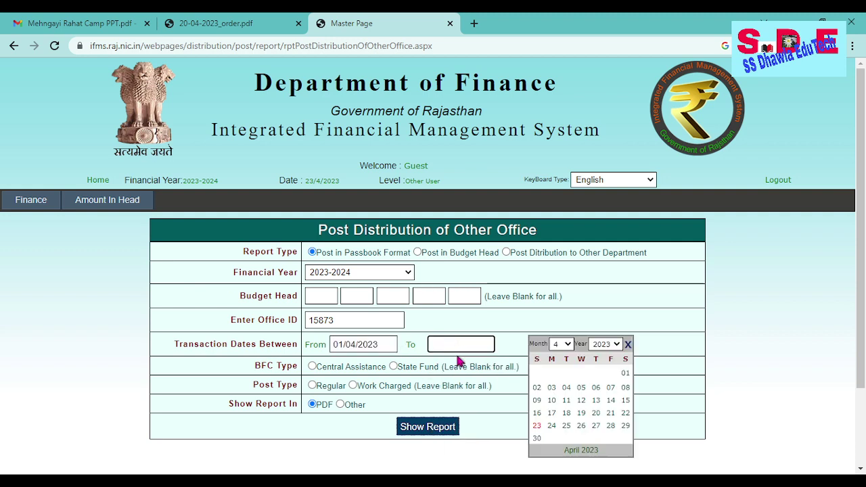
{"action": "left_click", "coordinate": [537, 428]}
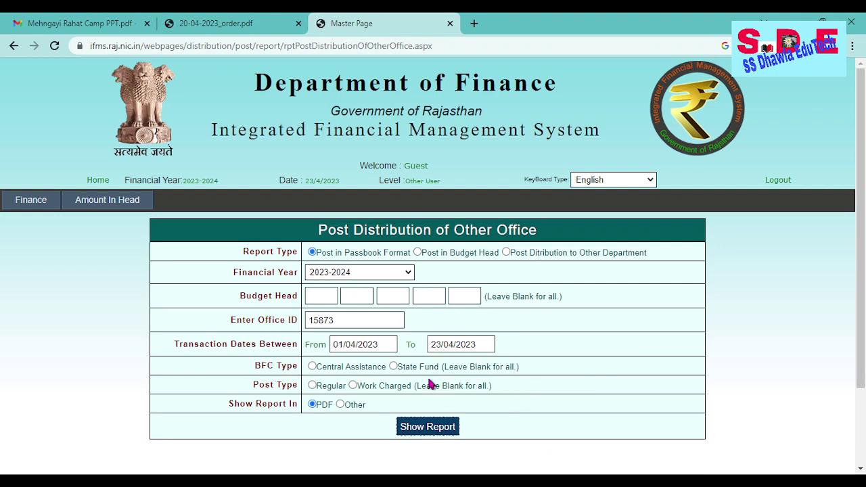
Generate the PDF report for office 15873, open the downloaded file and review its received and remaining posts
{"action": "left_click", "coordinate": [420, 426]}
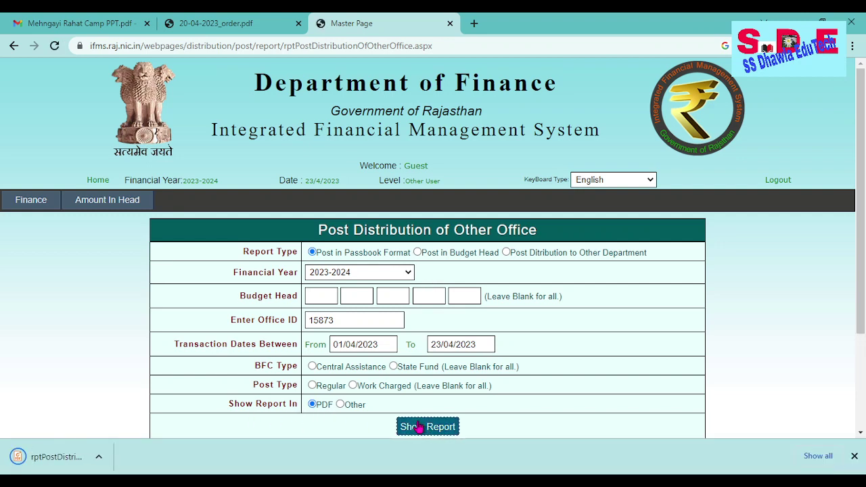
{"action": "left_click", "coordinate": [56, 460]}
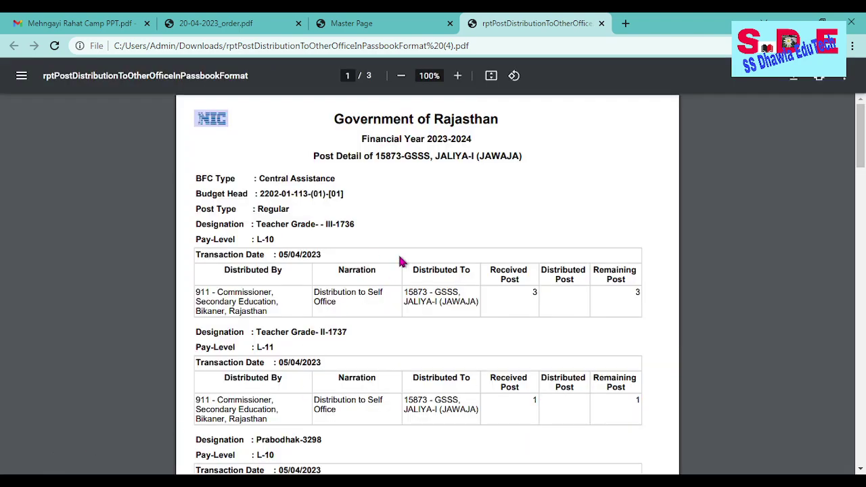
{"action": "scroll", "coordinate": [400, 262], "scroll_direction": "down", "scroll_amount": 2}
{"action": "scroll", "coordinate": [400, 261], "scroll_direction": "up", "scroll_amount": 2}
{"action": "scroll", "coordinate": [314, 189], "scroll_direction": "down", "scroll_amount": 2}
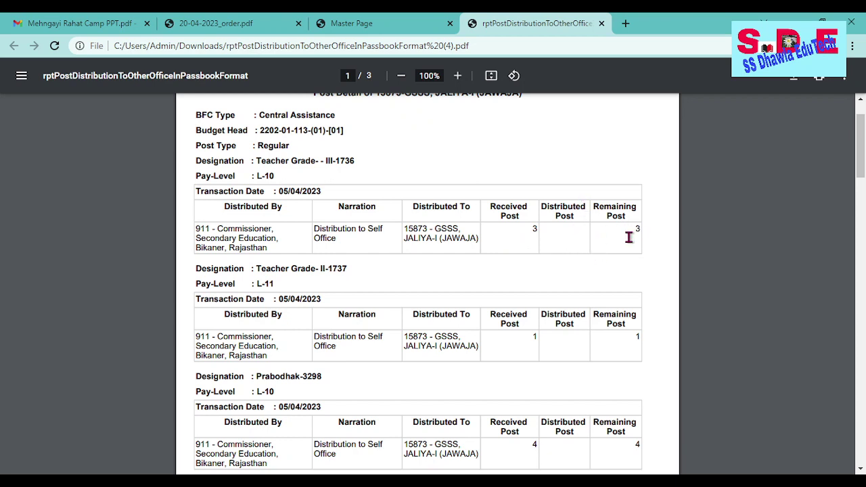
{"action": "scroll", "coordinate": [629, 237], "scroll_direction": "down", "scroll_amount": 2}
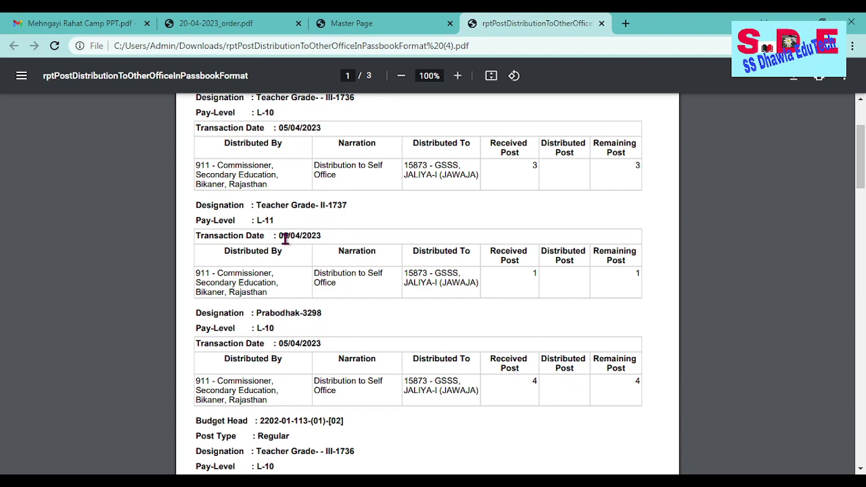
{"action": "scroll", "coordinate": [379, 288], "scroll_direction": "down", "scroll_amount": 4}
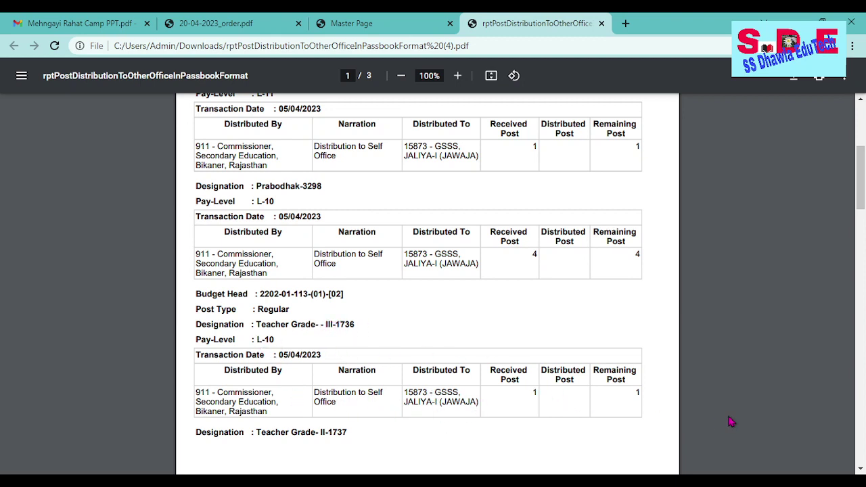
{"action": "scroll", "coordinate": [419, 234], "scroll_direction": "up", "scroll_amount": 4}
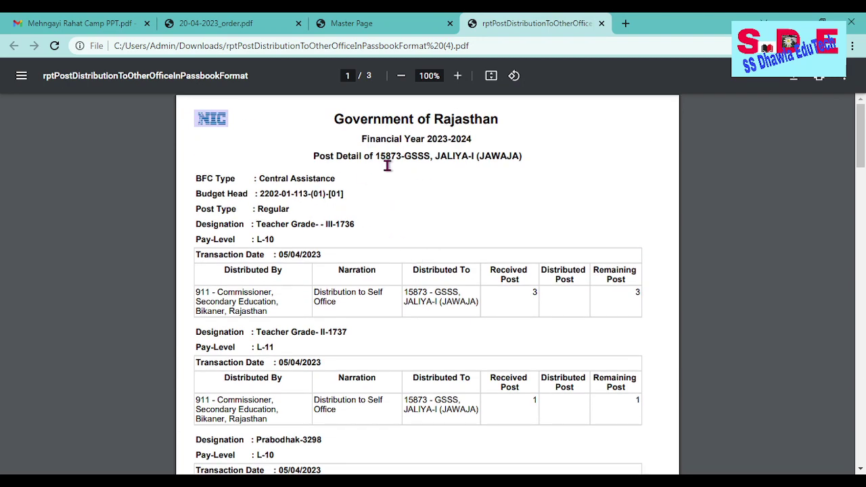
Change the office ID to the order's new PEEO/UCEEO ID 15573 and generate its PDF report
{"action": "left_click", "coordinate": [264, 21]}
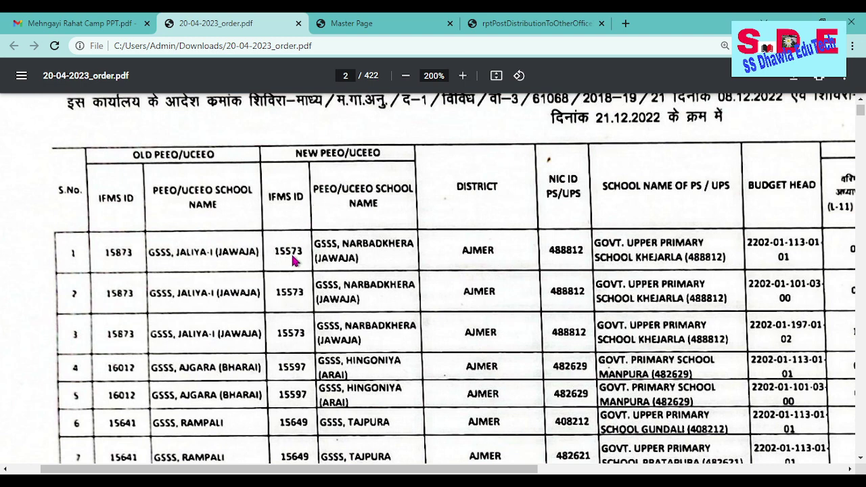
{"action": "left_click", "coordinate": [352, 23]}
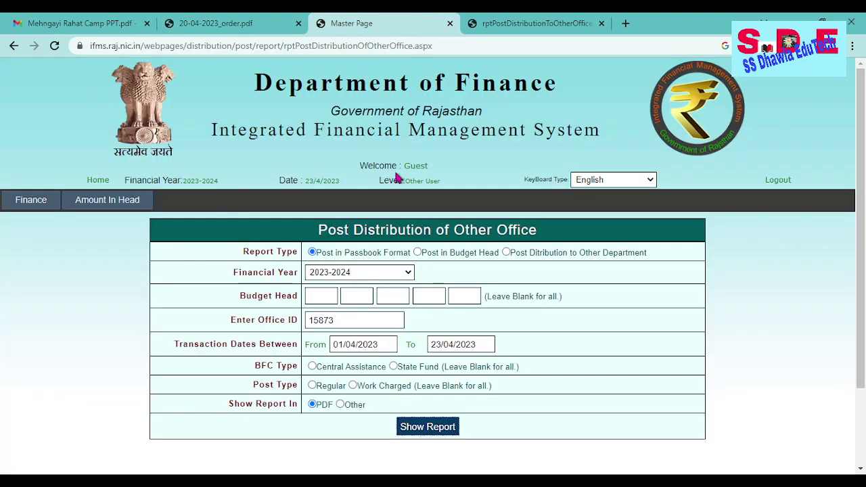
{"action": "left_click_drag", "start_coordinate": [321, 320], "coordinate": [342, 321]}
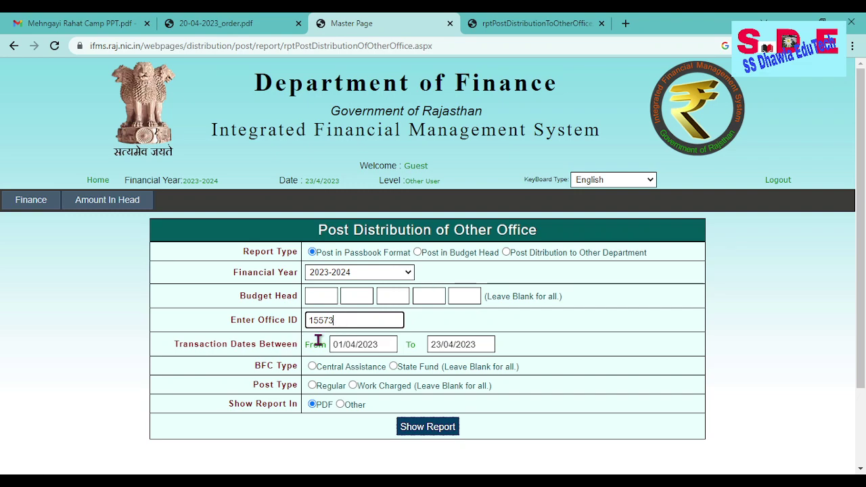
{"action": "left_click", "coordinate": [255, 23]}
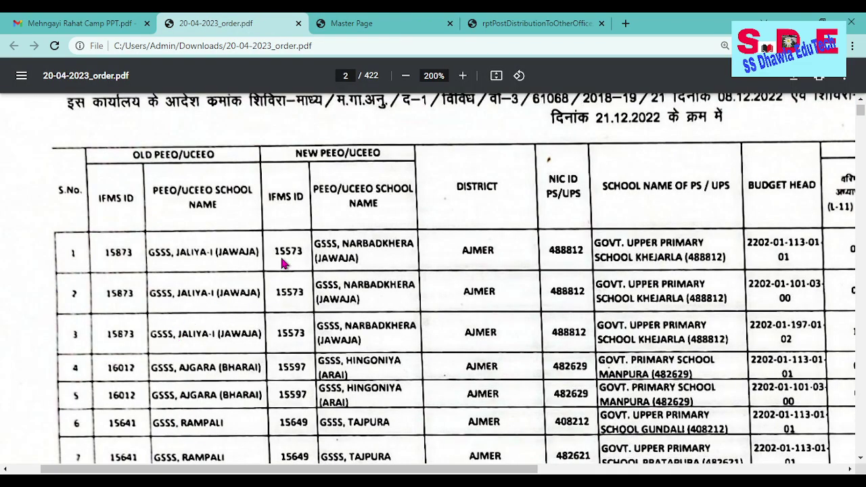
{"action": "left_click", "coordinate": [372, 23]}
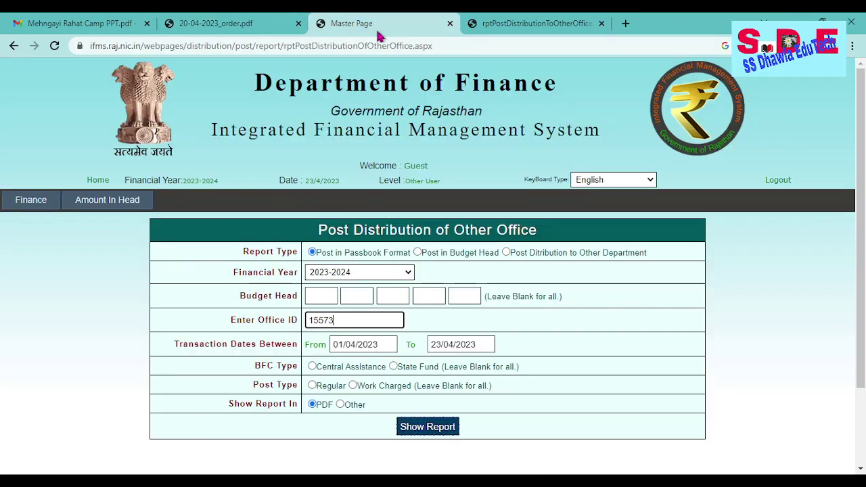
{"action": "left_click", "coordinate": [443, 430]}
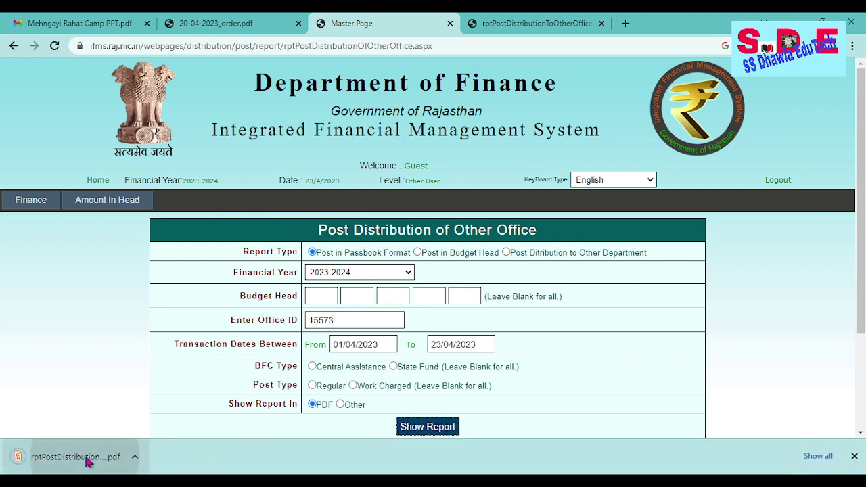
Open the downloaded report for office 15573 and review received and remaining posts under each budget head on all pages
{"action": "left_click", "coordinate": [83, 458]}
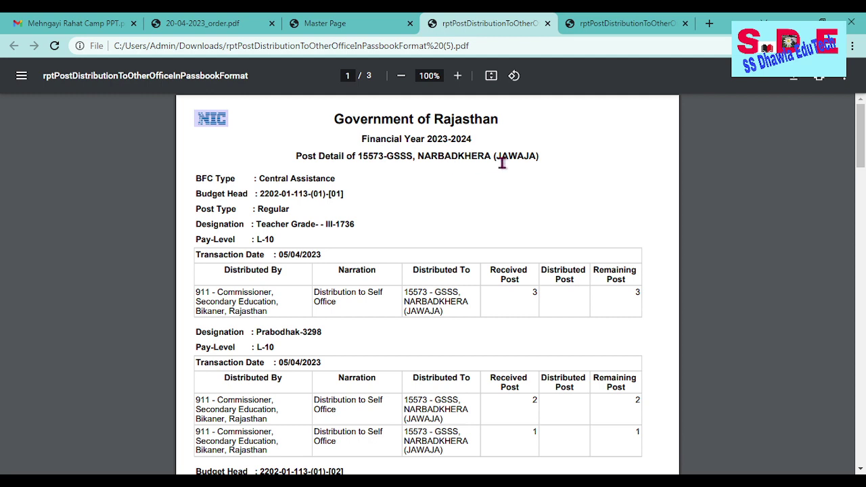
{"action": "scroll", "coordinate": [474, 162], "scroll_direction": "down", "scroll_amount": 1}
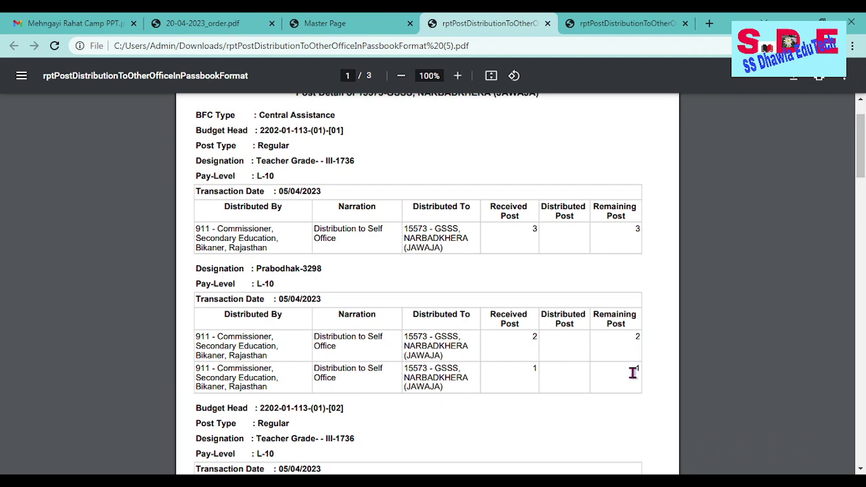
{"action": "scroll", "coordinate": [535, 357], "scroll_direction": "down", "scroll_amount": 4}
{"action": "scroll", "coordinate": [653, 407], "scroll_direction": "down", "scroll_amount": 2}
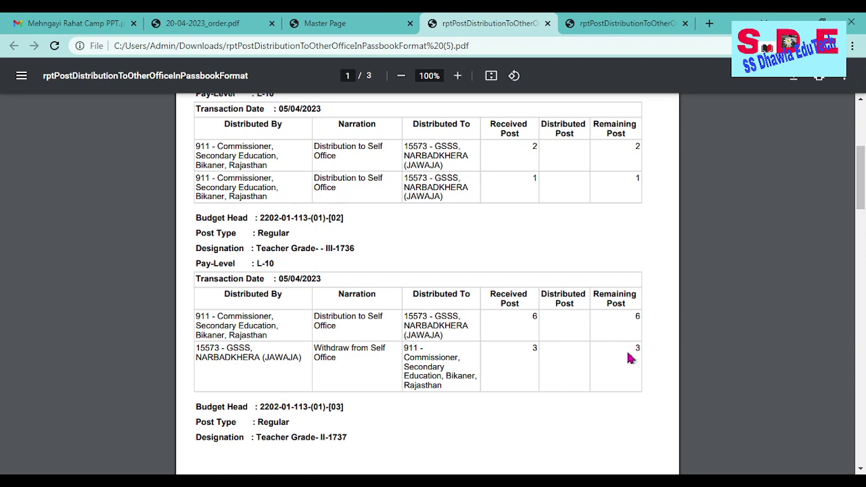
{"action": "scroll", "coordinate": [348, 346], "scroll_direction": "down", "scroll_amount": 7}
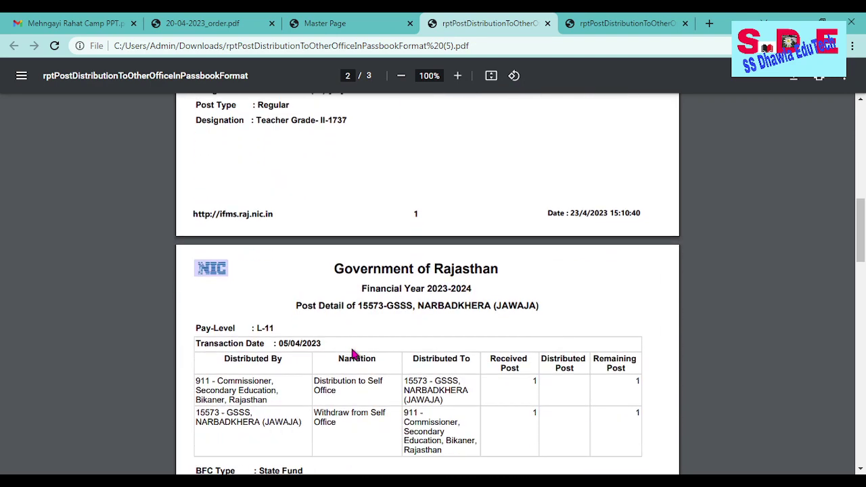
{"action": "scroll", "coordinate": [324, 329], "scroll_direction": "down", "scroll_amount": 3}
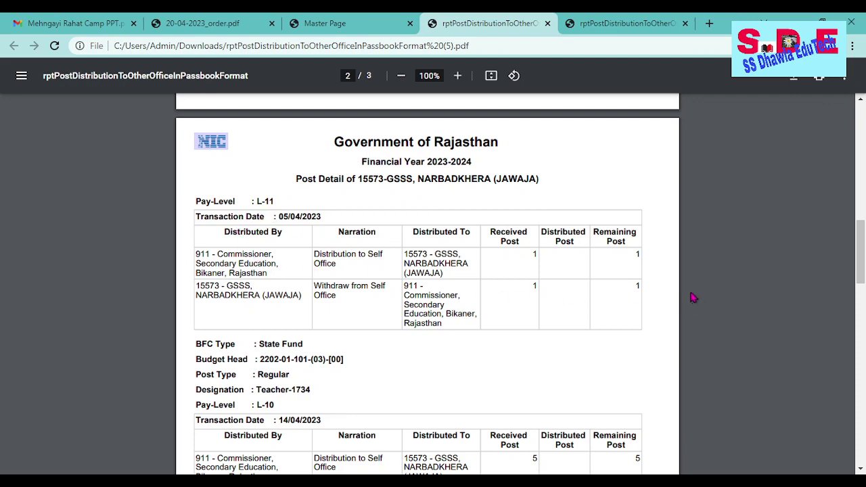
{"action": "scroll", "coordinate": [541, 323], "scroll_direction": "down", "scroll_amount": 1}
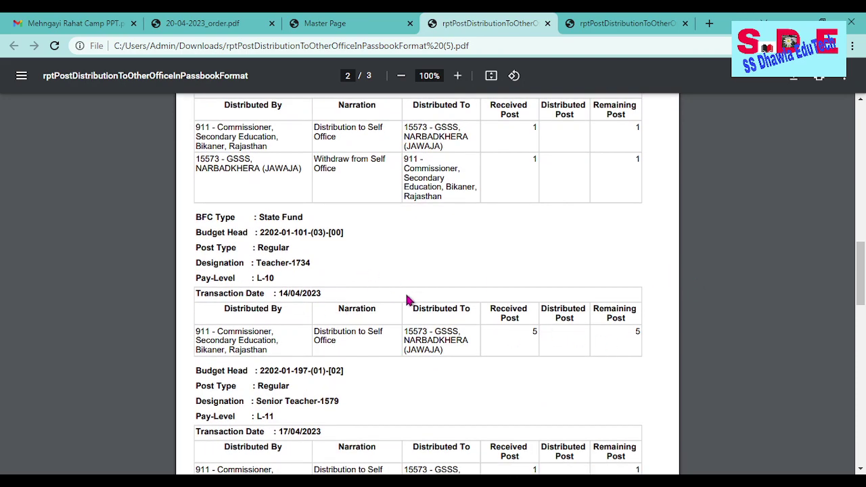
{"action": "scroll", "coordinate": [513, 310], "scroll_direction": "down", "scroll_amount": 3}
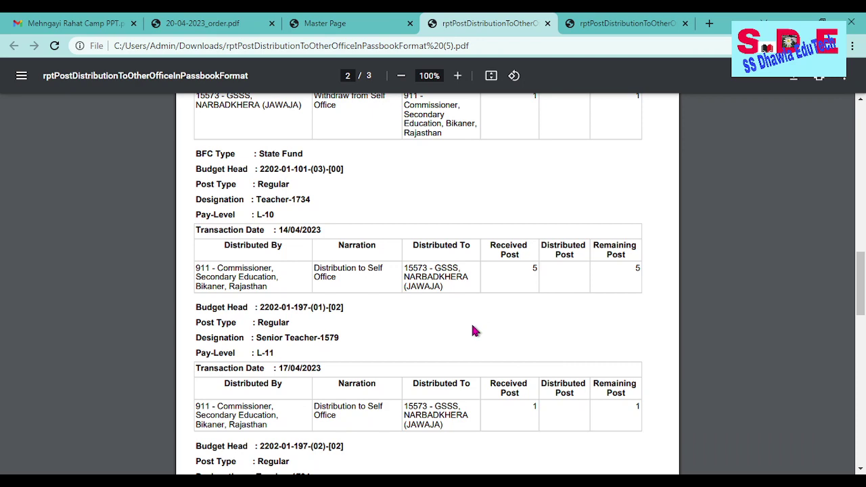
{"action": "scroll", "coordinate": [479, 341], "scroll_direction": "down", "scroll_amount": 1}
{"action": "scroll", "coordinate": [477, 339], "scroll_direction": "down", "scroll_amount": 6}
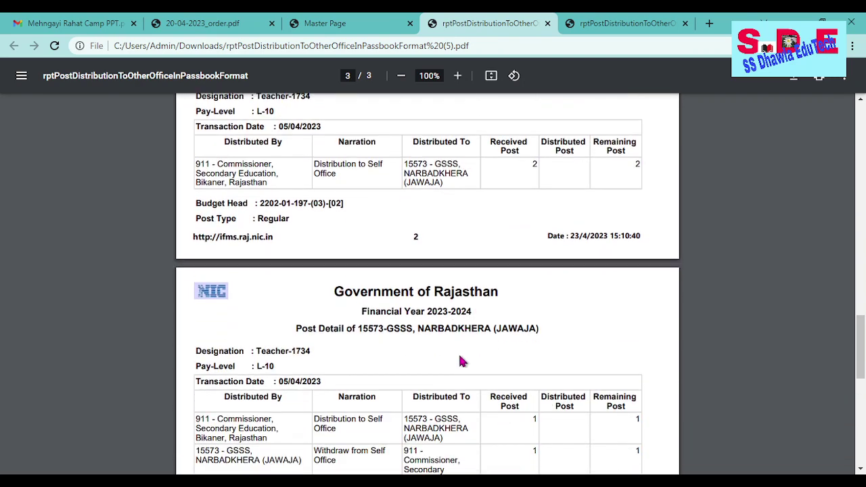
{"action": "scroll", "coordinate": [460, 359], "scroll_direction": "down", "scroll_amount": 3}
{"action": "scroll", "coordinate": [517, 322], "scroll_direction": "down", "scroll_amount": 2}
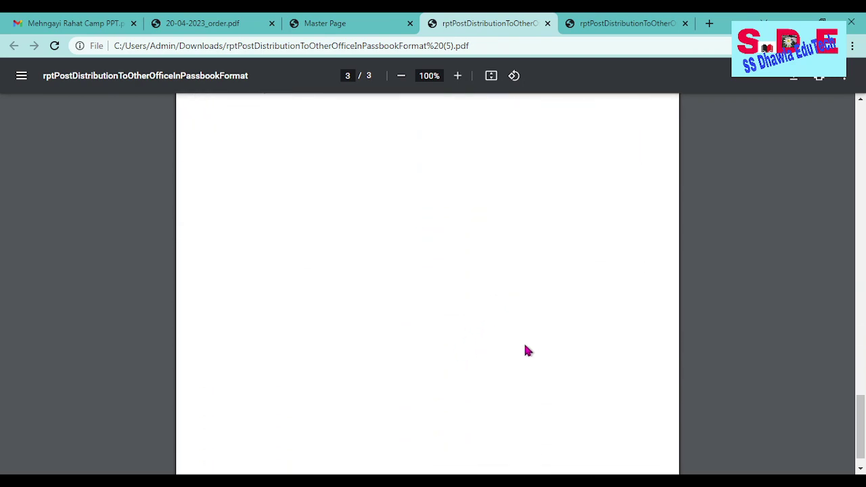
{"action": "scroll", "coordinate": [551, 353], "scroll_direction": "up", "scroll_amount": 10}
{"action": "scroll", "coordinate": [570, 332], "scroll_direction": "up", "scroll_amount": 2}
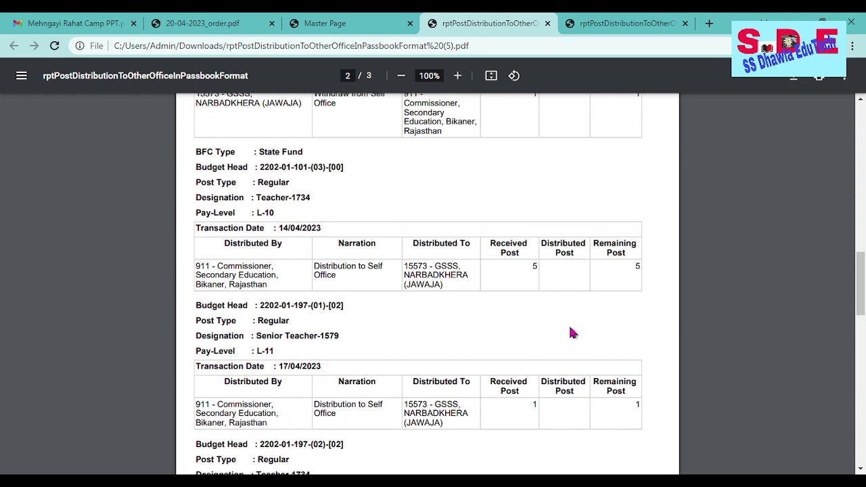
Set the transaction end date to 09/04/2023 and generate the PDF report for office 15573 again
{"action": "left_click", "coordinate": [349, 23]}
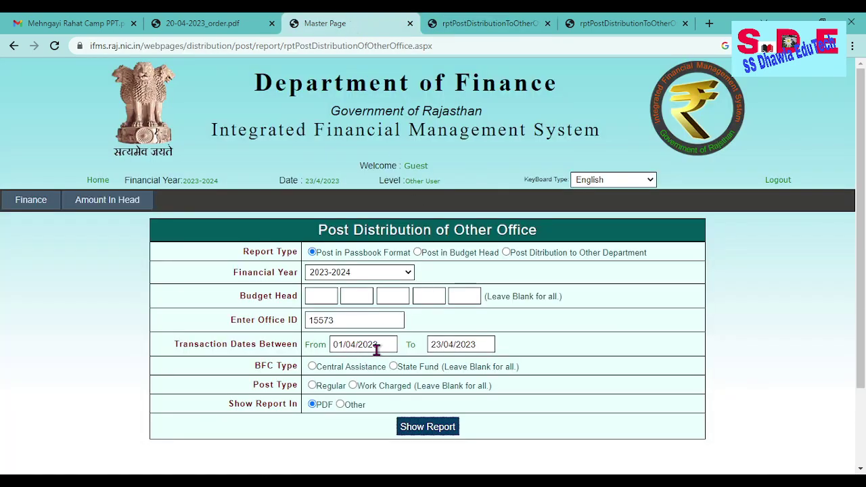
{"action": "left_click", "coordinate": [436, 345]}
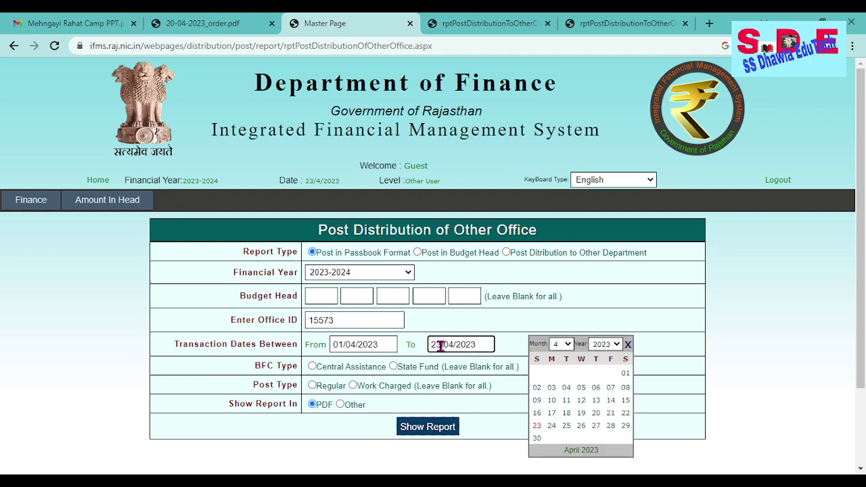
{"action": "left_click", "coordinate": [537, 401]}
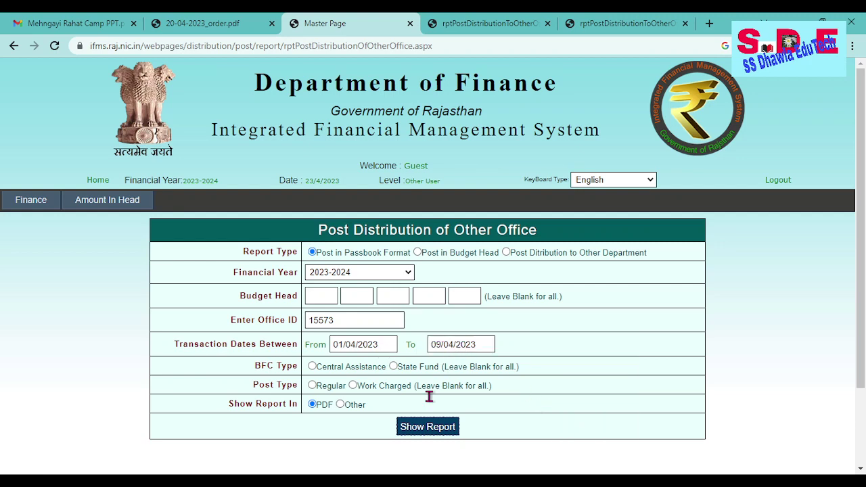
{"action": "left_click", "coordinate": [419, 428]}
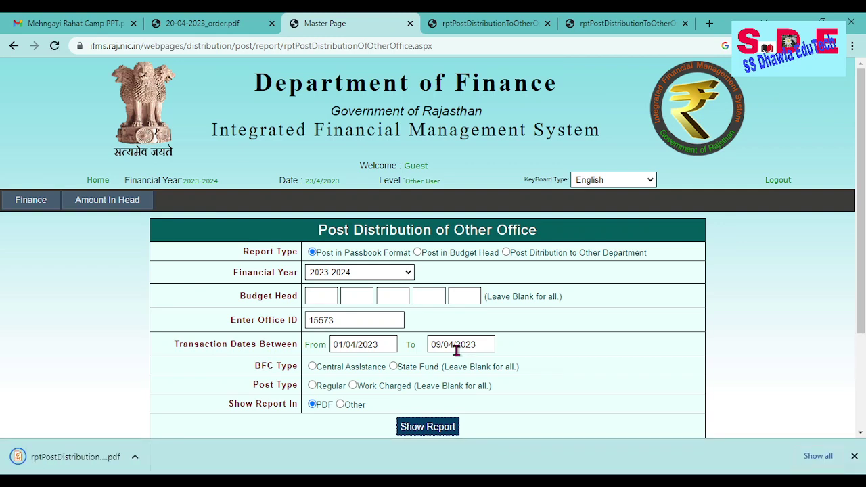
Check the remaining pages of the earlier office 15573 report covering transactions up to 23/04/2023
{"action": "left_click", "coordinate": [482, 23]}
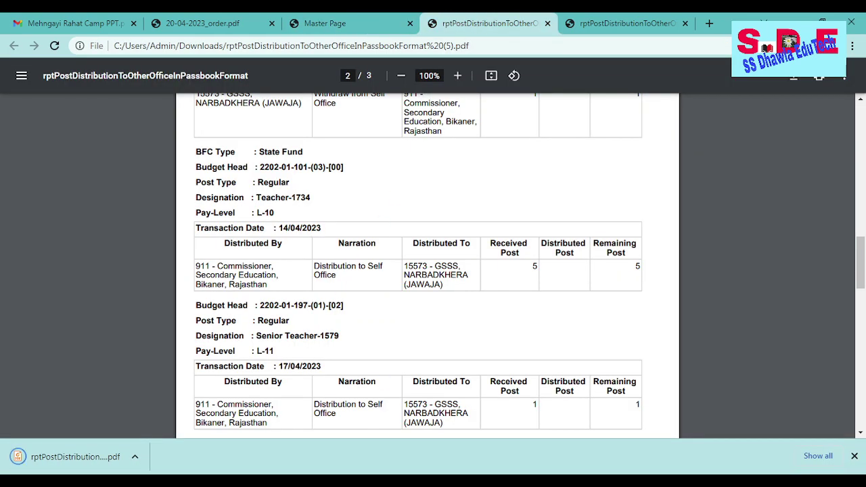
{"action": "scroll", "coordinate": [493, 229], "scroll_direction": "down", "scroll_amount": 5}
{"action": "scroll", "coordinate": [493, 228], "scroll_direction": "down", "scroll_amount": 10}
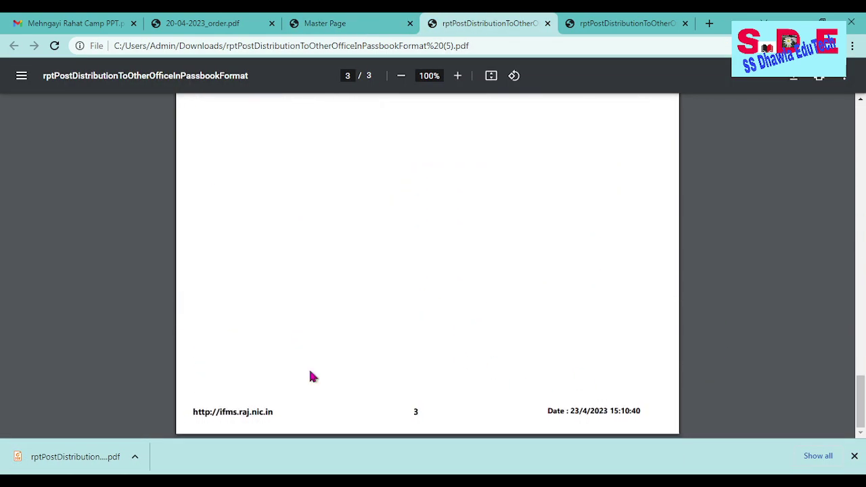
Open the newly downloaded office 15573 report up to 09/04/2023 and review its post distributions on both pages
{"action": "left_click", "coordinate": [68, 463]}
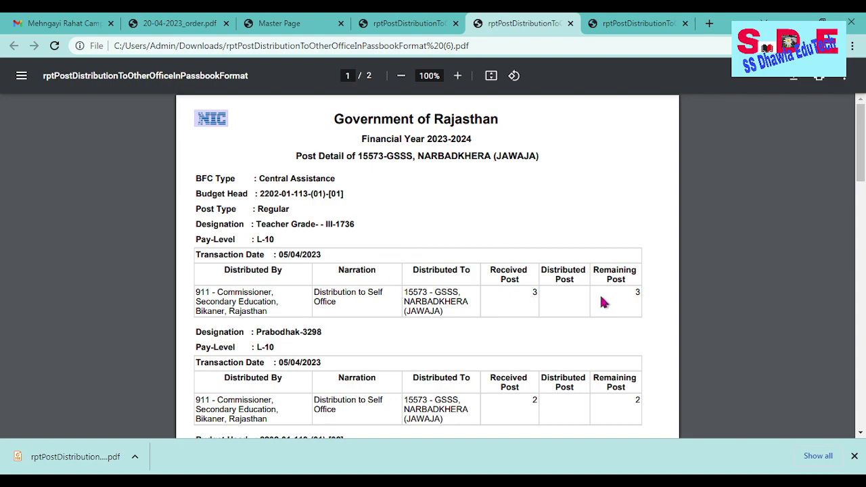
{"action": "scroll", "coordinate": [591, 296], "scroll_direction": "down", "scroll_amount": 10}
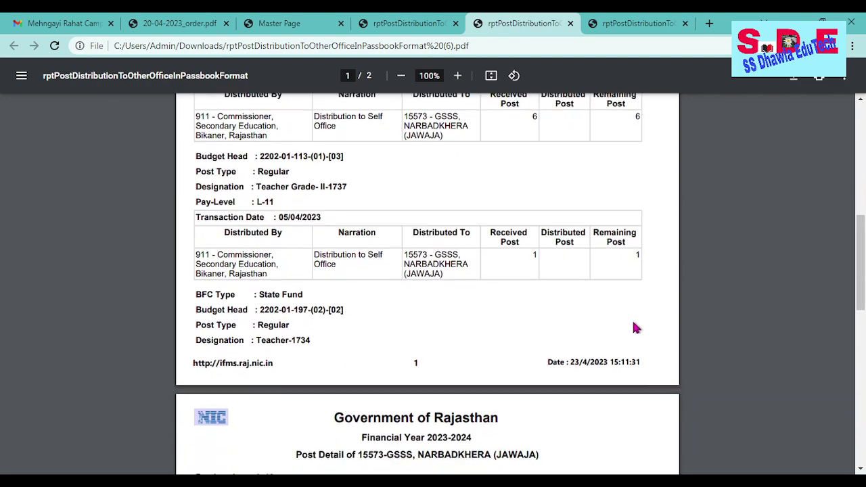
{"action": "scroll", "coordinate": [636, 327], "scroll_direction": "down", "scroll_amount": 10}
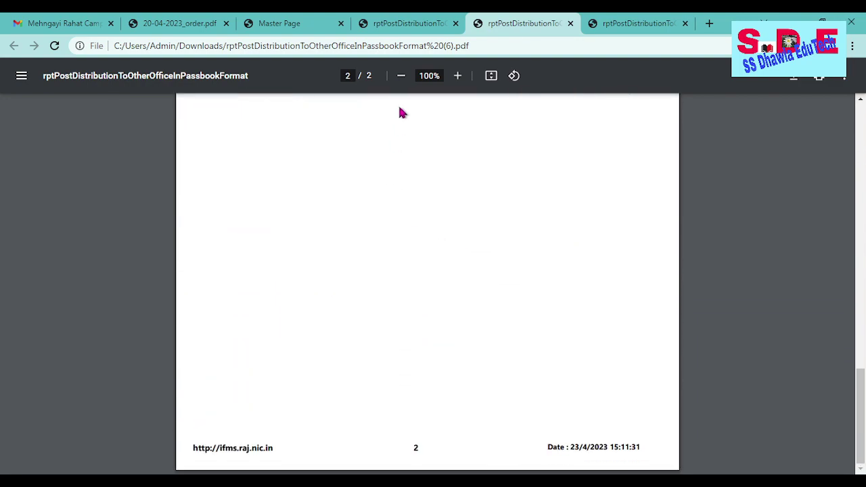
{"action": "scroll", "coordinate": [417, 402], "scroll_direction": "up", "scroll_amount": 5}
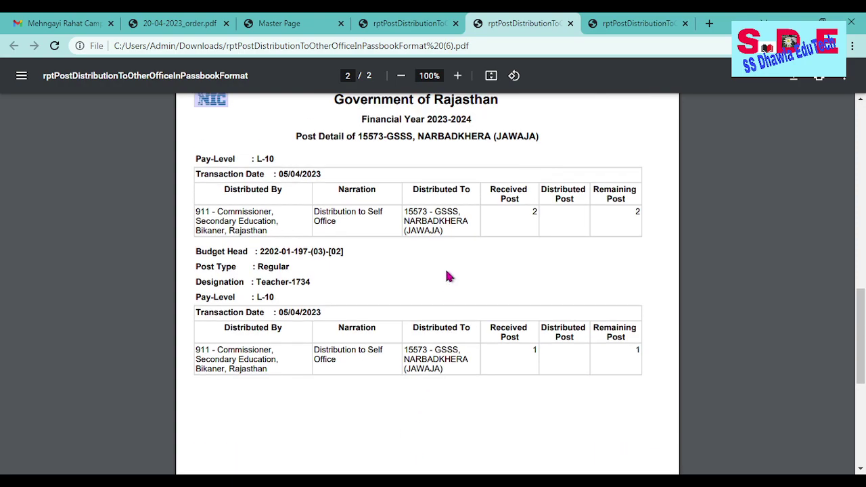
{"action": "scroll", "coordinate": [427, 232], "scroll_direction": "up", "scroll_amount": 15}
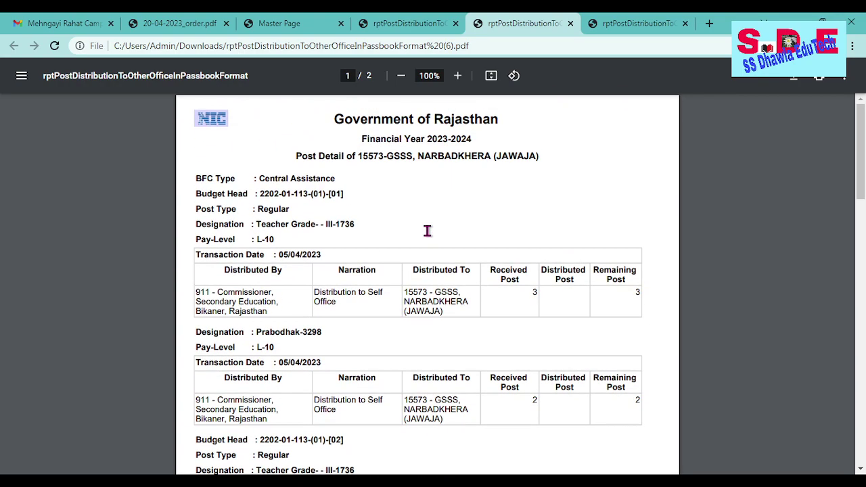
Look up another new PEEO/UCEEO office in the order and select ID 15773 in row 28, GSSS, SHIVPURAVATA
{"action": "left_click", "coordinate": [305, 20]}
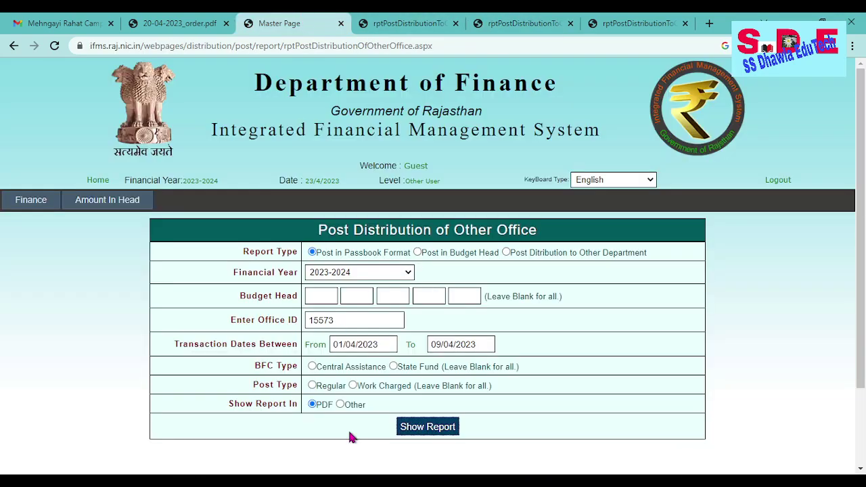
{"action": "left_click", "coordinate": [439, 343]}
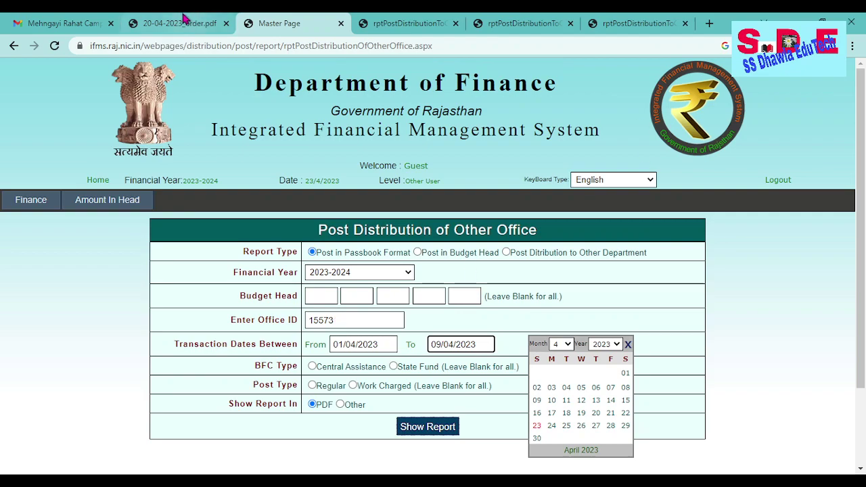
{"action": "left_click", "coordinate": [150, 20]}
{"action": "scroll", "coordinate": [318, 365], "scroll_direction": "down", "scroll_amount": 15}
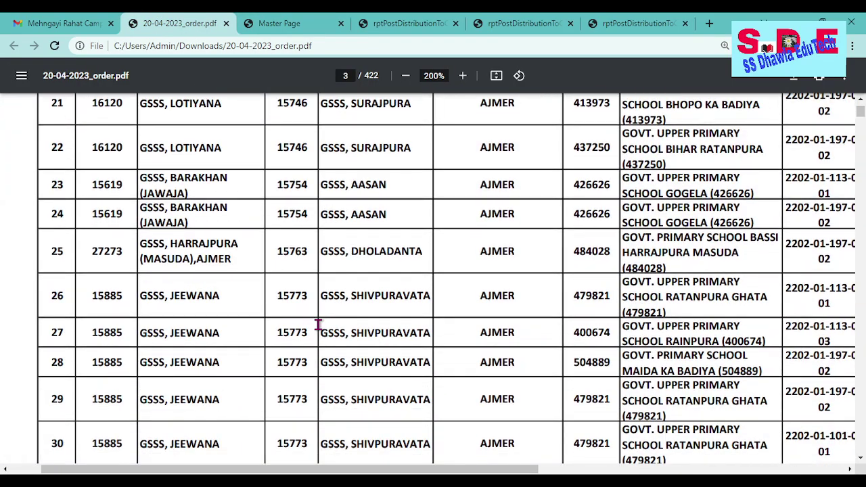
{"action": "left_click_drag", "start_coordinate": [283, 367], "coordinate": [311, 366]}
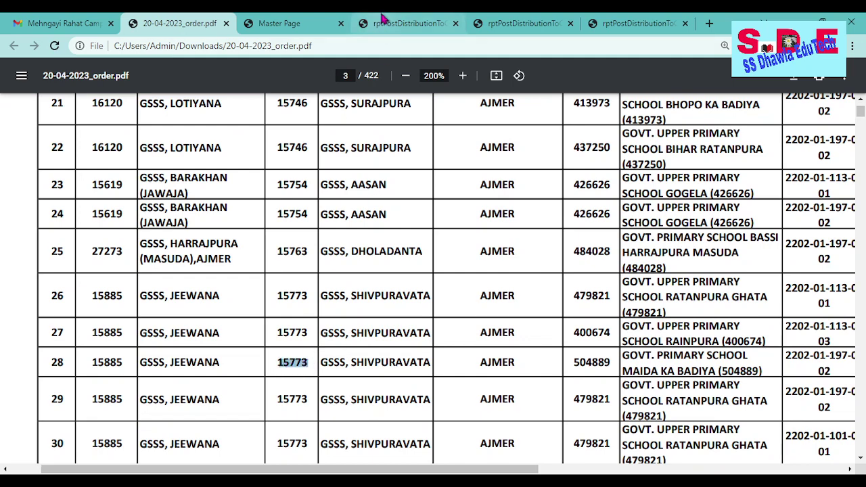
Replace the office ID in the report form with 15773, checking the number against the order
{"action": "left_click", "coordinate": [285, 23]}
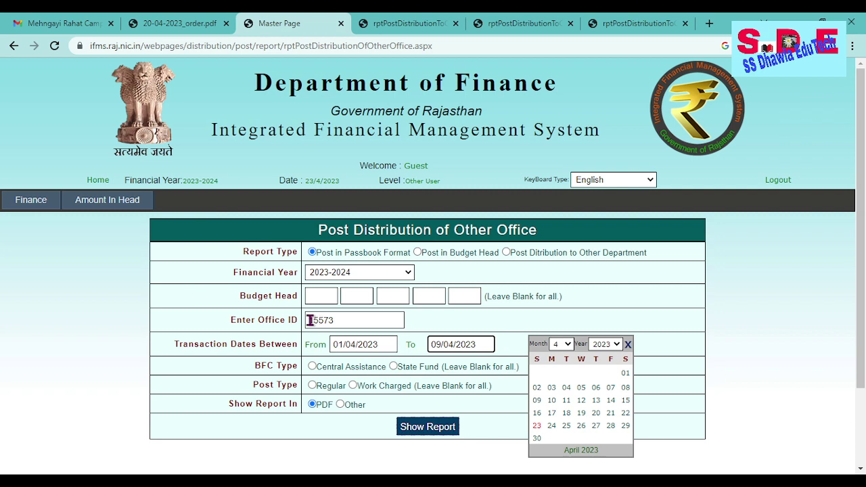
{"action": "left_click_drag", "start_coordinate": [310, 320], "coordinate": [364, 322]}
{"action": "type", "text": "1"}
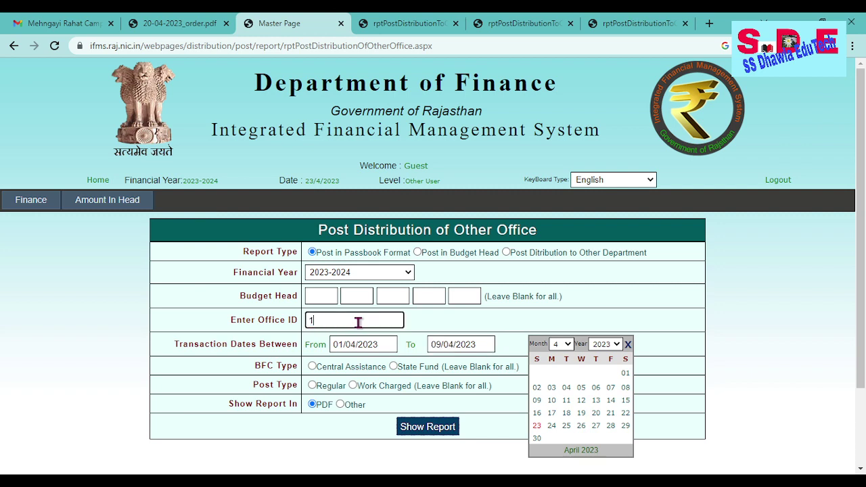
{"action": "type", "text": "57"}
{"action": "left_click", "coordinate": [172, 23]}
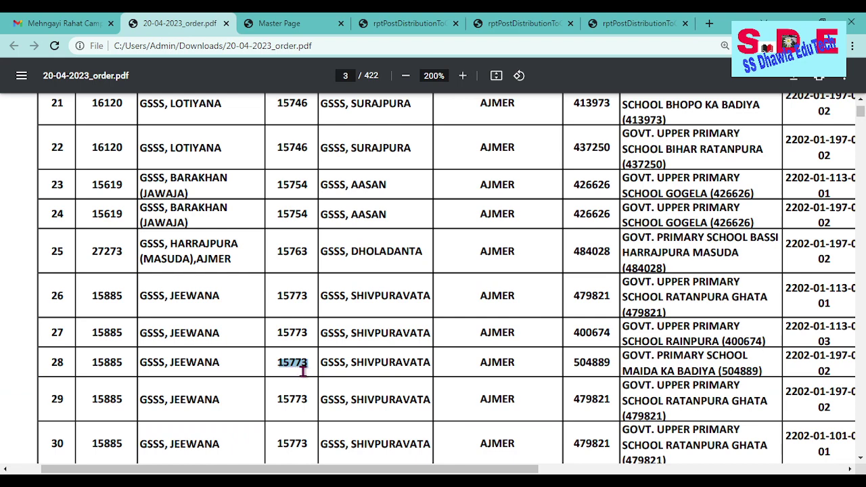
{"action": "left_click", "coordinate": [312, 23]}
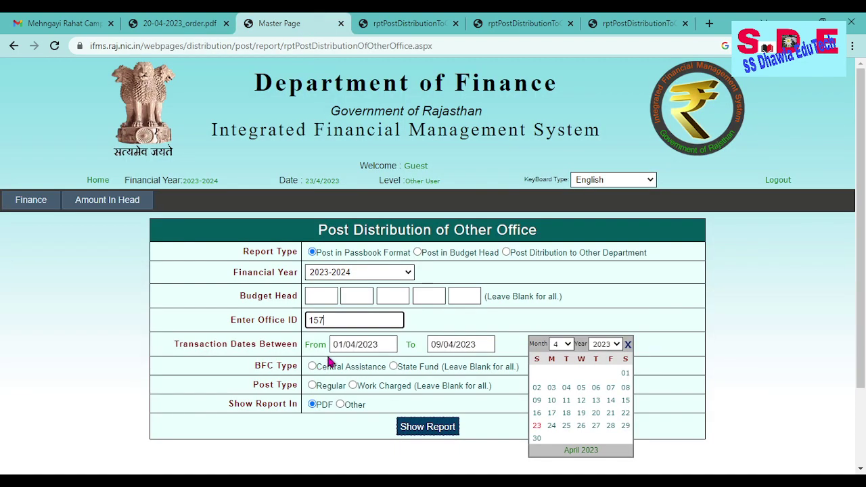
Set the transaction end date to 23/04/2023 and generate the PDF report for office 15773
{"action": "left_click", "coordinate": [459, 347]}
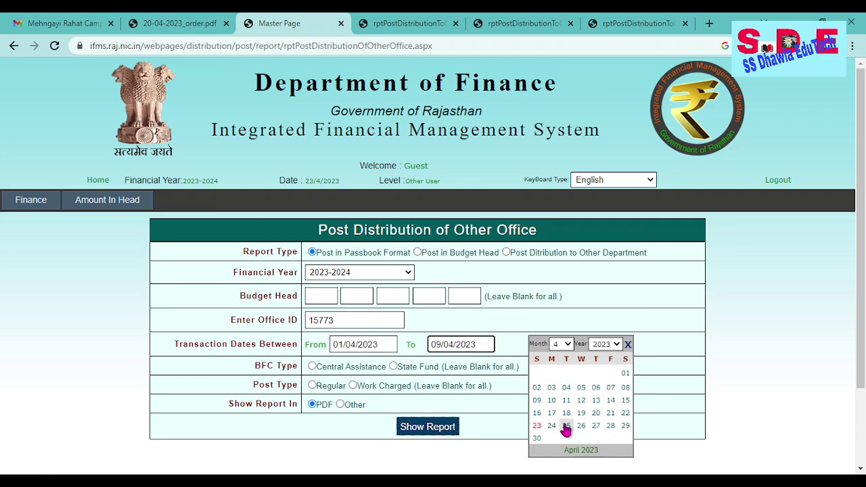
{"action": "left_click", "coordinate": [537, 425]}
{"action": "left_click", "coordinate": [444, 433]}
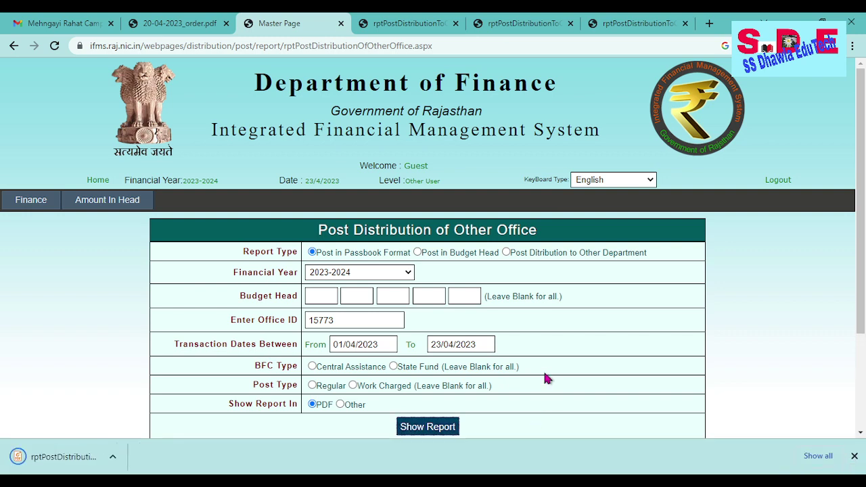
Open the newly generated office 15773 report up to 23/04/2023 and review its post distributions on both pages
{"action": "left_click", "coordinate": [41, 458]}
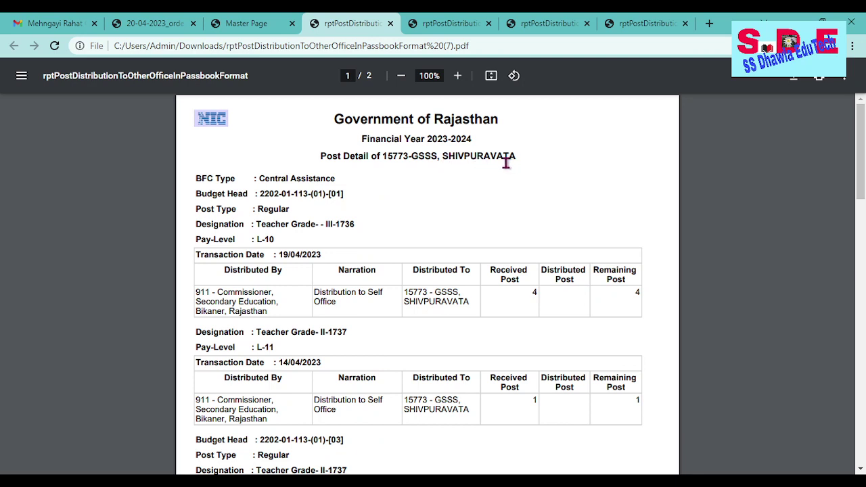
{"action": "scroll", "coordinate": [397, 170], "scroll_direction": "down", "scroll_amount": 2}
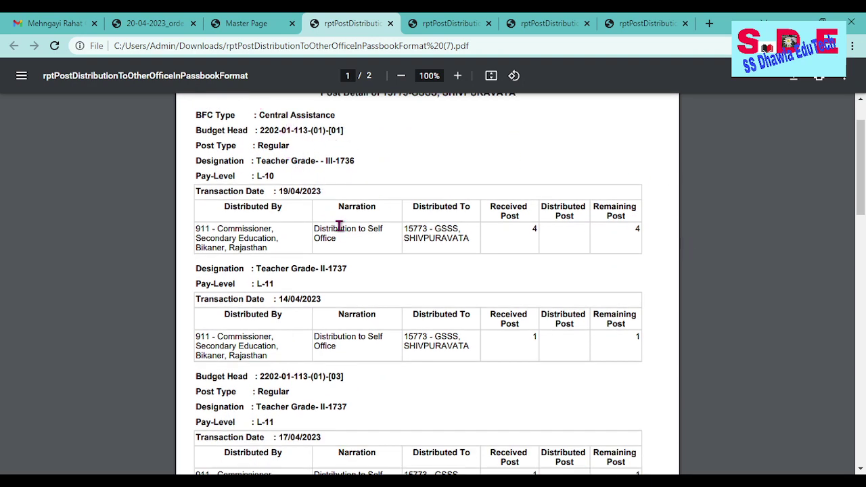
{"action": "scroll", "coordinate": [615, 367], "scroll_direction": "down", "scroll_amount": 6}
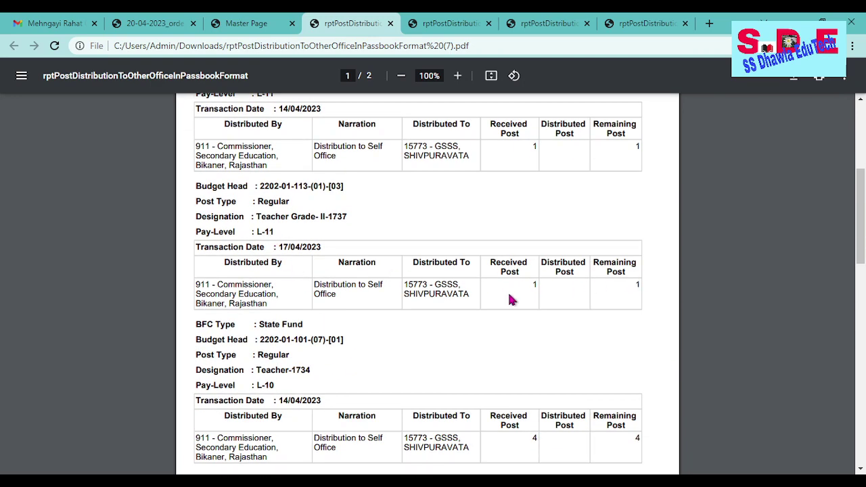
{"action": "scroll", "coordinate": [519, 295], "scroll_direction": "down", "scroll_amount": 3}
{"action": "scroll", "coordinate": [636, 323], "scroll_direction": "down", "scroll_amount": 6}
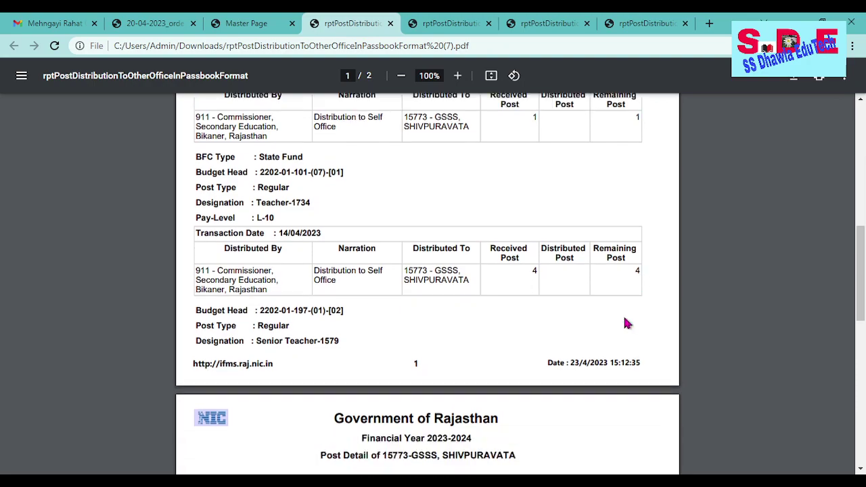
{"action": "scroll", "coordinate": [471, 321], "scroll_direction": "down", "scroll_amount": 7}
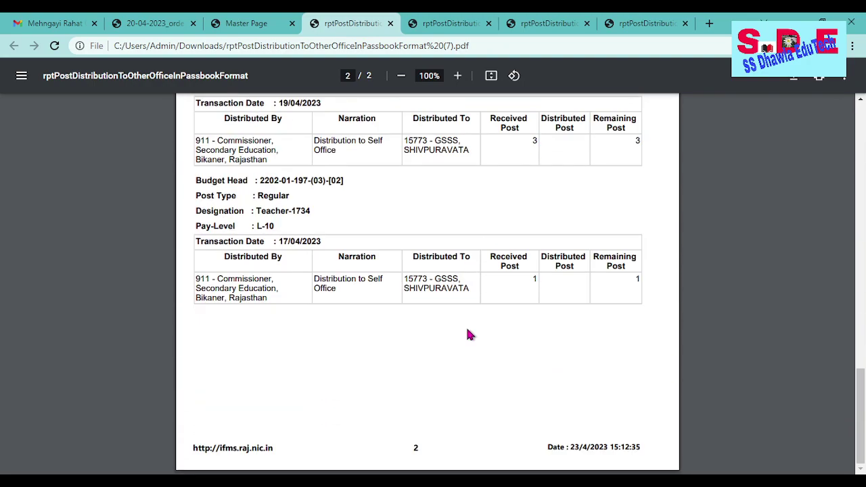
{"action": "scroll", "coordinate": [462, 344], "scroll_direction": "up", "scroll_amount": 18}
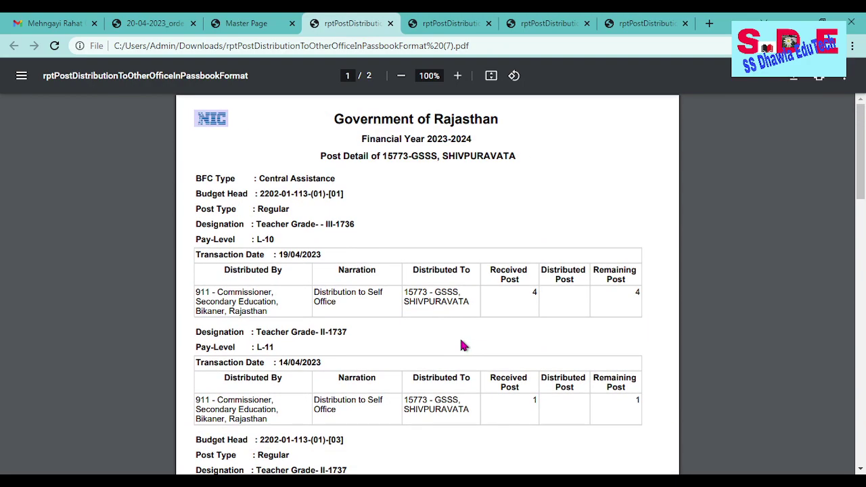
Examine the old and new PEEO/UCEEO, budget head and post allotment columns on page 3 of the 20-04-2023 order
{"action": "left_click", "coordinate": [189, 17]}
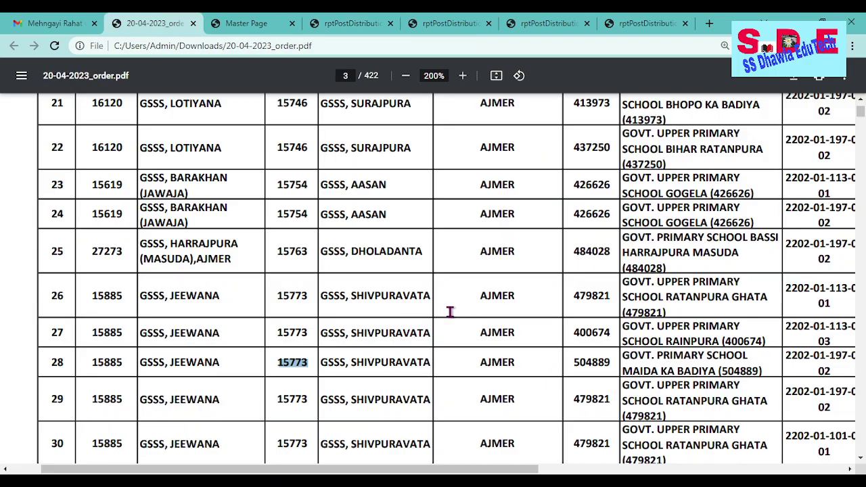
{"action": "scroll", "coordinate": [302, 324], "scroll_direction": "up", "scroll_amount": 7}
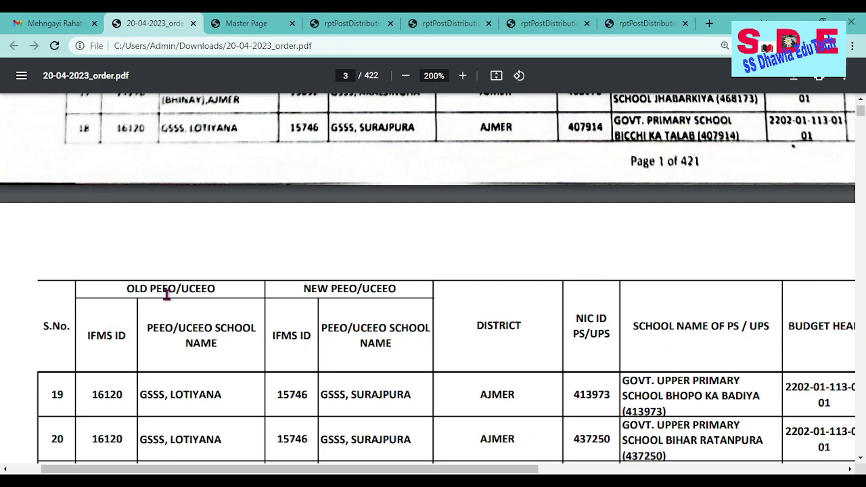
{"action": "scroll", "coordinate": [188, 325], "scroll_direction": "down", "scroll_amount": 2}
{"action": "scroll", "coordinate": [198, 342], "scroll_direction": "down", "scroll_amount": 1}
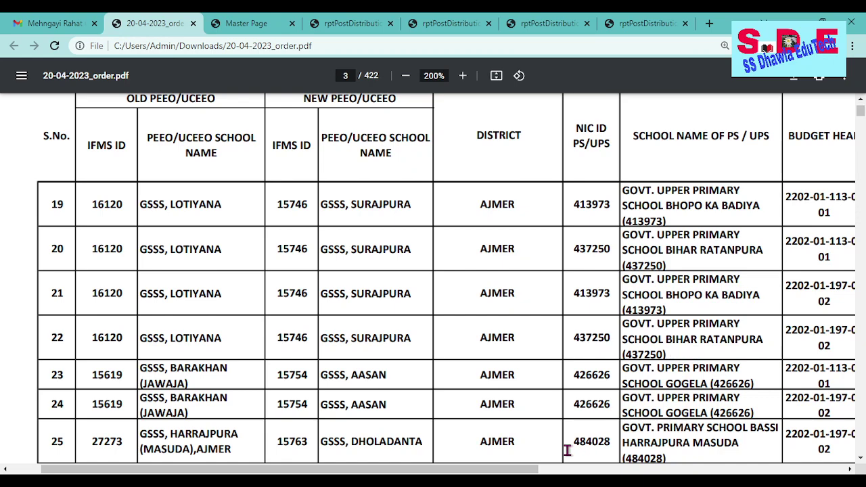
{"action": "left_click_drag", "start_coordinate": [524, 472], "coordinate": [775, 471]}
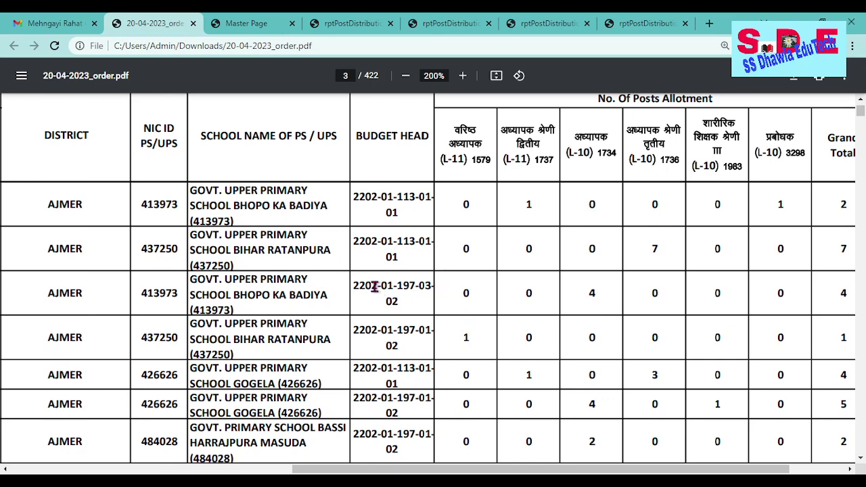
{"action": "left_click_drag", "start_coordinate": [359, 285], "coordinate": [415, 284]}
Check the budget heads and received posts in the office 15773 report again through its last page
{"action": "left_click", "coordinate": [266, 25]}
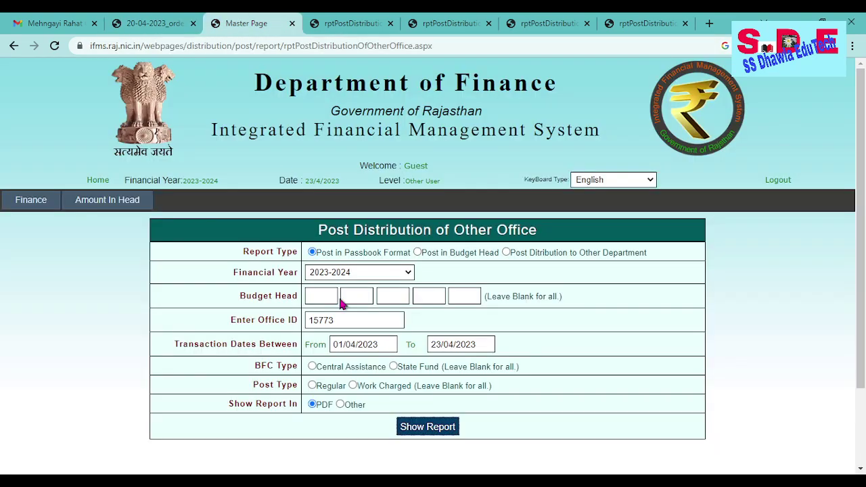
{"action": "left_click", "coordinate": [353, 26]}
{"action": "scroll", "coordinate": [436, 324], "scroll_direction": "down", "scroll_amount": 12}
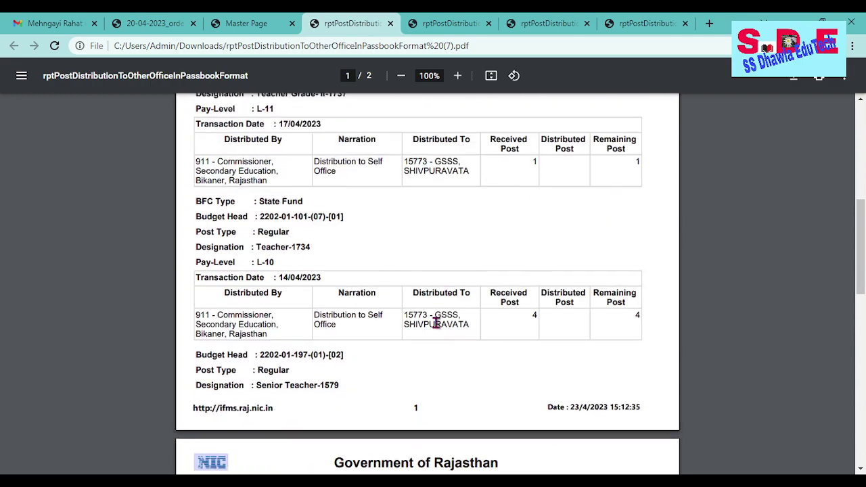
{"action": "scroll", "coordinate": [453, 332], "scroll_direction": "down", "scroll_amount": 2}
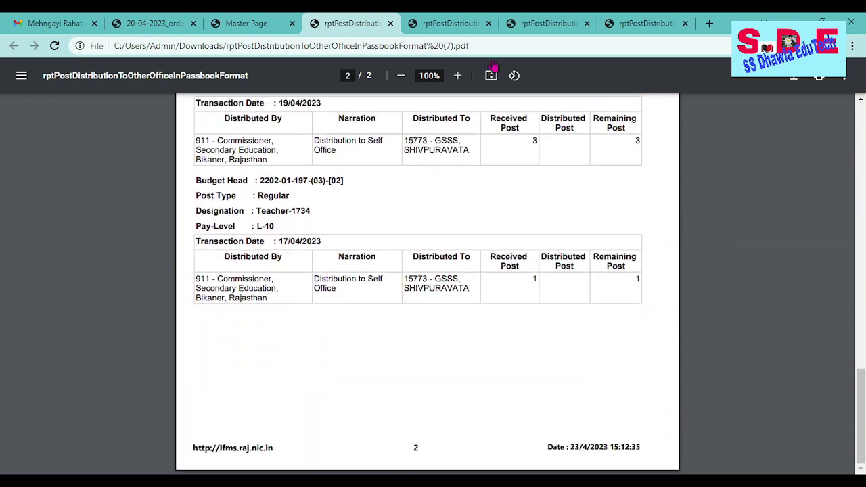
Return to the first page of the 20-04-2023 order and read the circular paragraph under the परिपत्र heading
{"action": "left_click", "coordinate": [155, 23]}
{"action": "scroll", "coordinate": [487, 374], "scroll_direction": "up", "scroll_amount": 20}
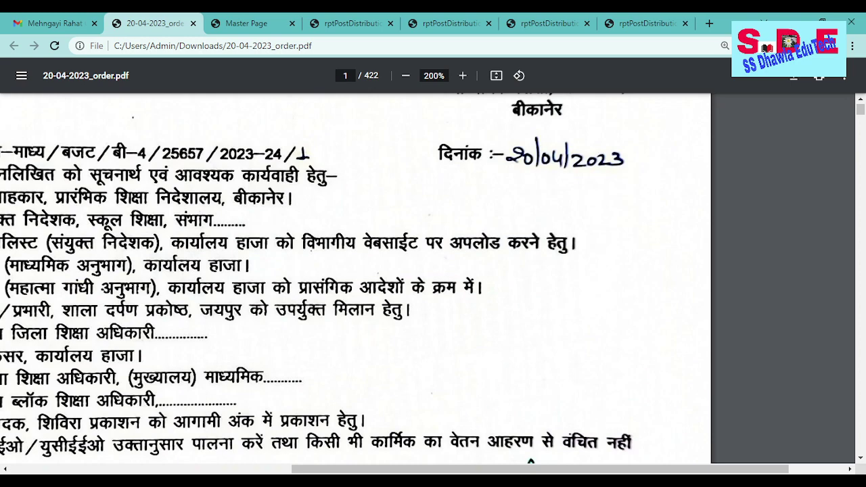
{"action": "left_click_drag", "start_coordinate": [531, 468], "coordinate": [338, 467]}
{"action": "scroll", "coordinate": [864, 385], "scroll_direction": "up", "scroll_amount": 10}
{"action": "left_click_drag", "start_coordinate": [339, 469], "coordinate": [415, 468]}
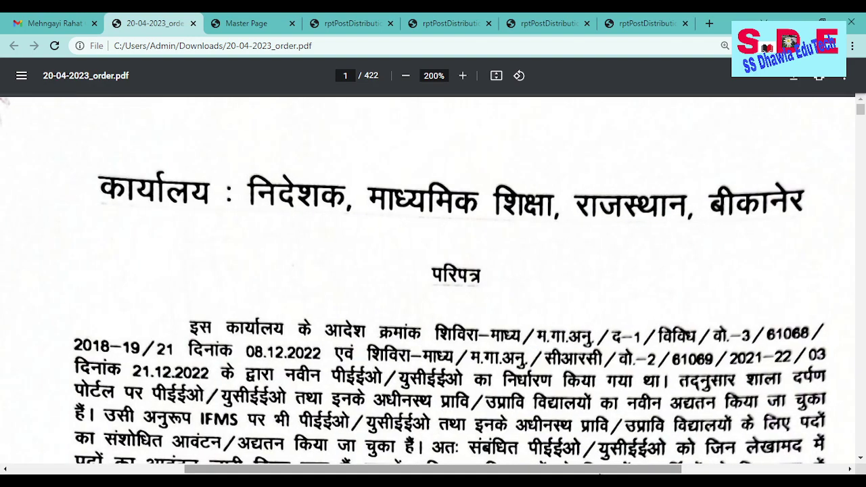
{"action": "scroll", "coordinate": [687, 342], "scroll_direction": "down", "scroll_amount": 2}
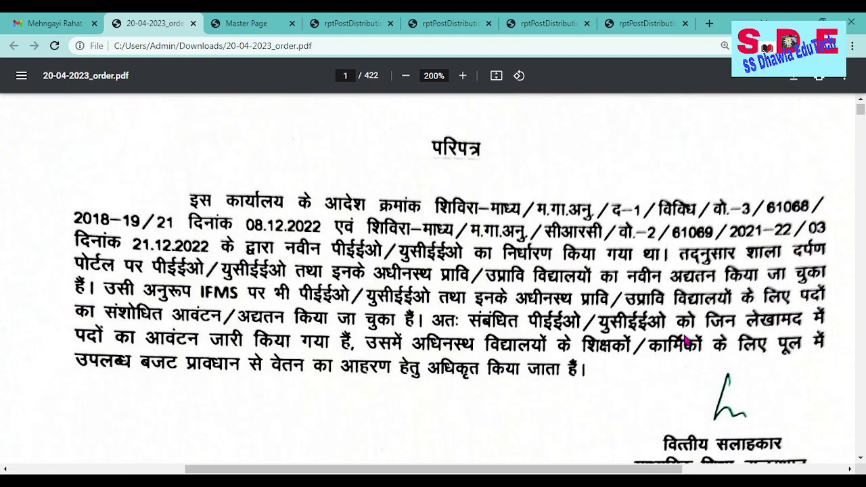